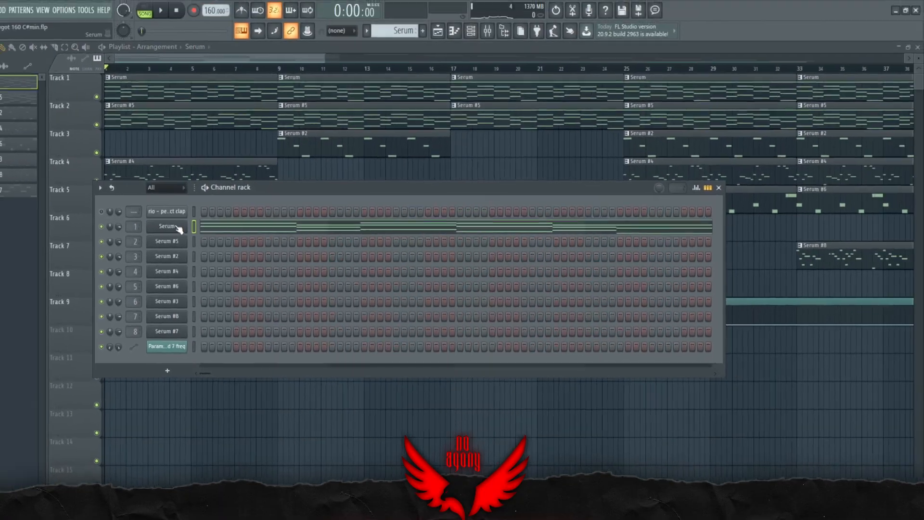
# - Inspect the Serum channel's synth preset and play its chord pattern from the piano roll
pyautogui.click(165, 212)
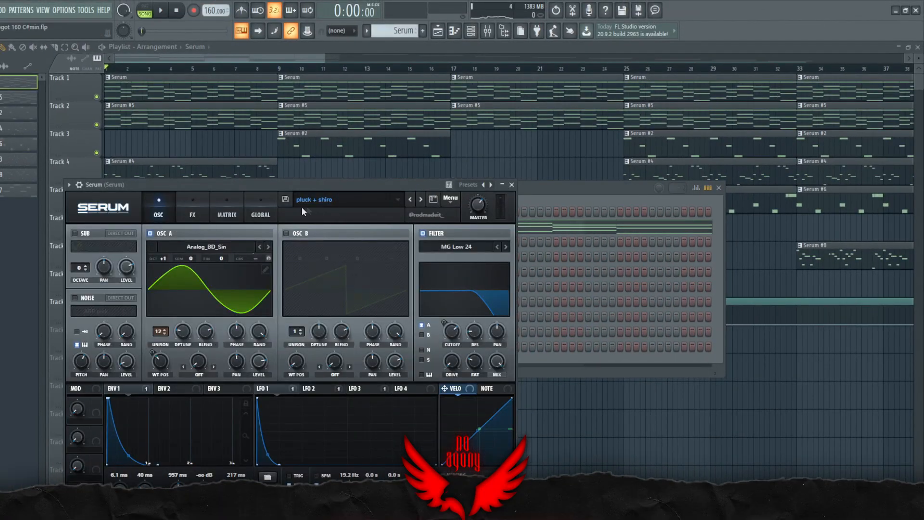
pyautogui.click(512, 185)
pyautogui.click(246, 227)
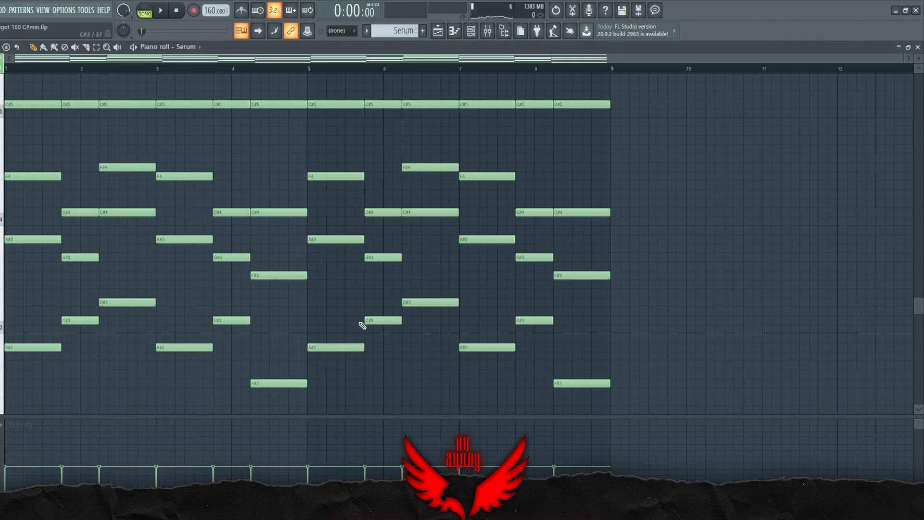
pyautogui.press('space')
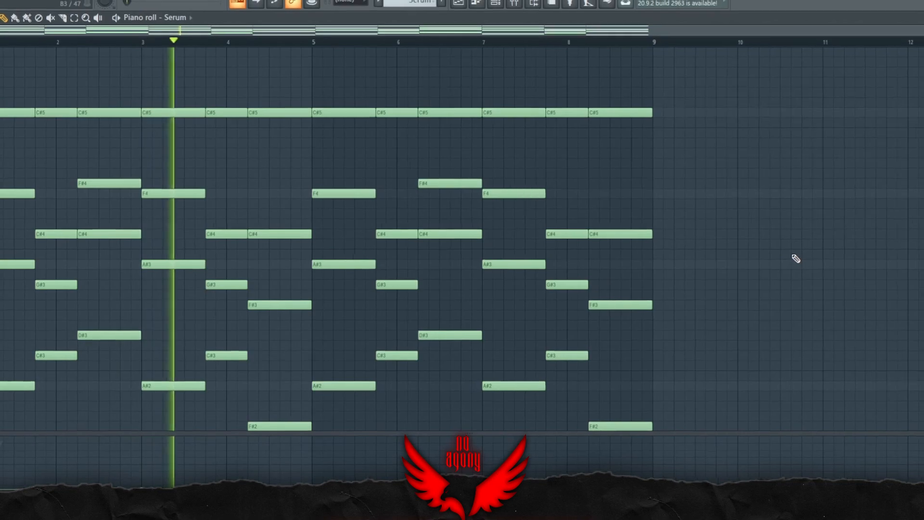
pyautogui.press('space')
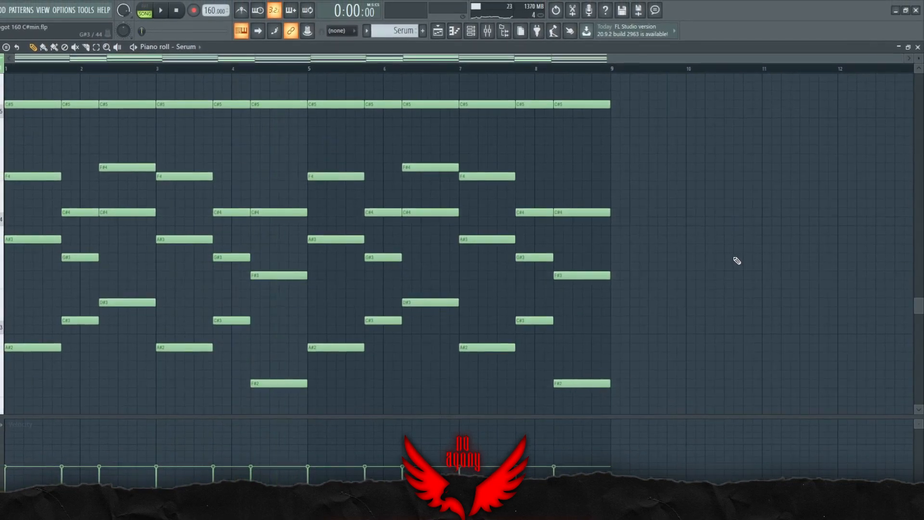
# - Examine the repeated C#5 top notes running across the Serum chord pattern
pyautogui.scroll(2, 152, 215)
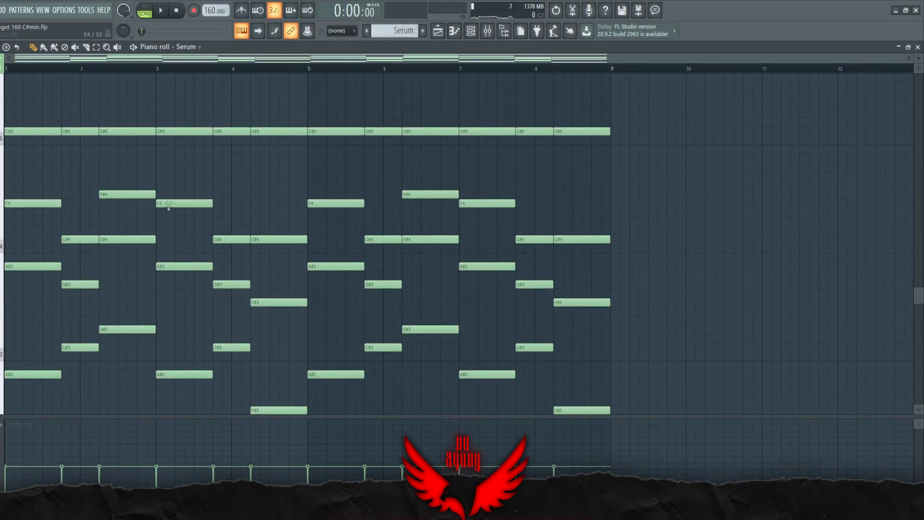
pyautogui.moveTo(29, 140); pyautogui.dragTo(291, 147)
pyautogui.click(14, 97)
pyautogui.scroll(-2, 215, 155)
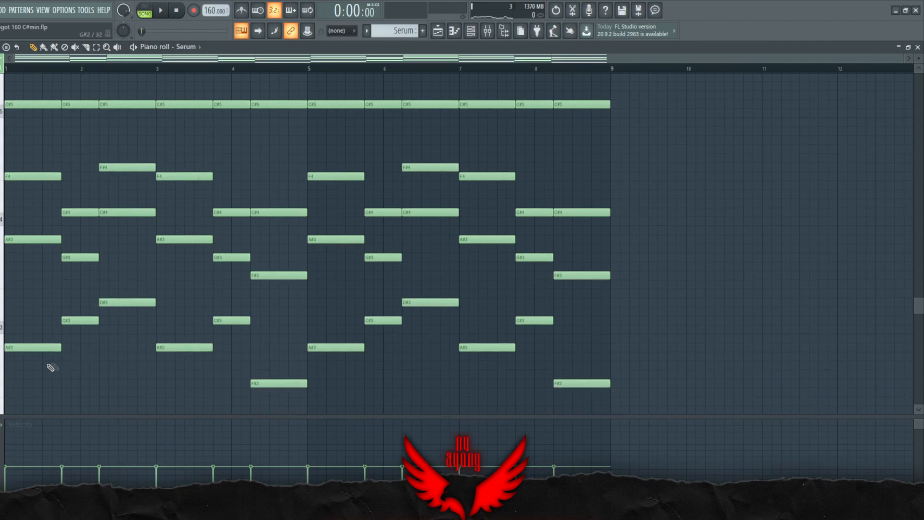
# - Mark out the low notes (A#2, C#3, D#3, F#2) under each chord of the Serum pattern to study the bass line
pyautogui.moveTo(33, 360); pyautogui.dragTo(251, 291)
pyautogui.keyDown('ctrl'); pyautogui.click(206, 365); pyautogui.keyUp('ctrl')
pyautogui.moveTo(288, 404); pyautogui.dragTo(48, 289)
pyautogui.keyDown('ctrl'); pyautogui.click(36, 322); pyautogui.keyUp('ctrl')
pyautogui.click(34, 348)
pyautogui.click(73, 325)
pyautogui.click(134, 302)
pyautogui.moveTo(163, 328); pyautogui.dragTo(193, 383)
pyautogui.moveTo(150, 358); pyautogui.dragTo(7, 292)
pyautogui.moveTo(227, 357); pyautogui.dragTo(189, 292)
pyautogui.moveTo(265, 346); pyautogui.dragTo(279, 418)
pyautogui.keyDown('ctrl'); pyautogui.click(120, 298); pyautogui.keyUp('ctrl')
pyautogui.scroll(-1, 267, 346)
pyautogui.moveTo(269, 347); pyautogui.dragTo(229, 334)
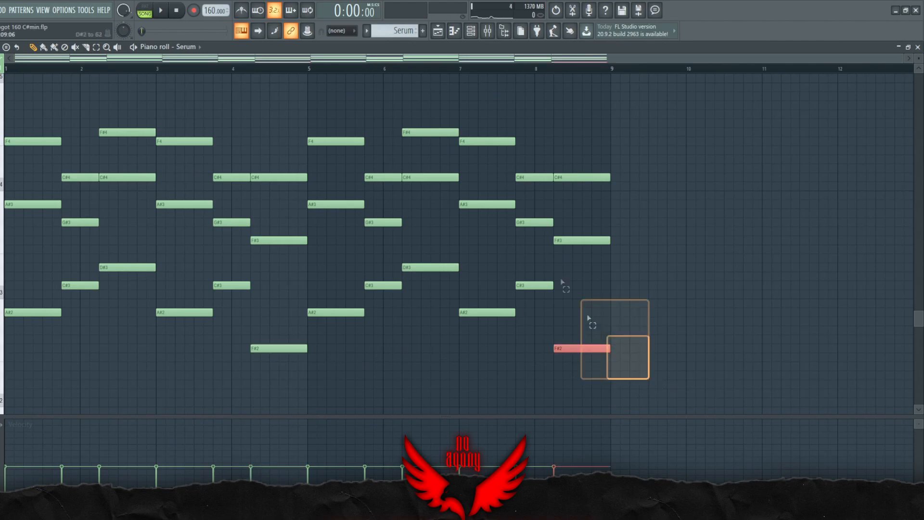
pyautogui.scroll(1, 587, 319)
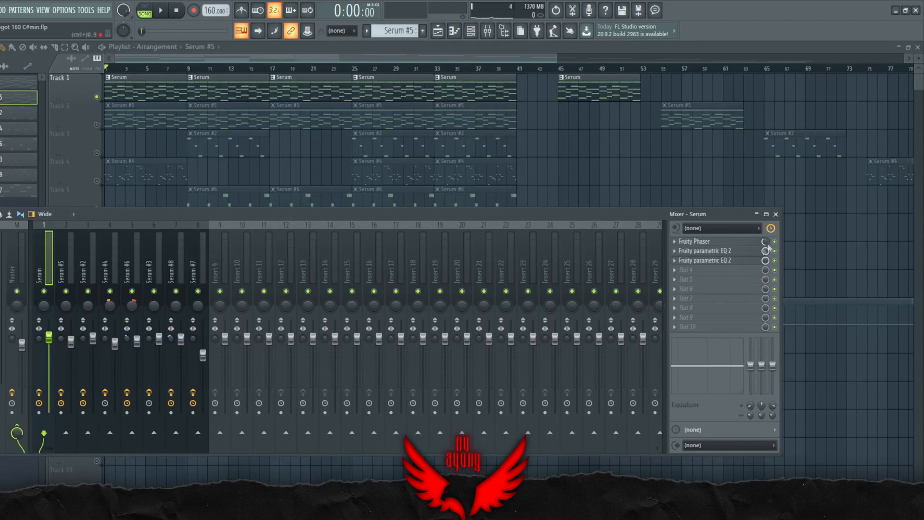
# - Review the settings of the Fruity Phaser and both Fruity parametric EQ 2 effects on the Serum mixer track
pyautogui.click(711, 242)
pyautogui.click(711, 242)
pyautogui.click(711, 251)
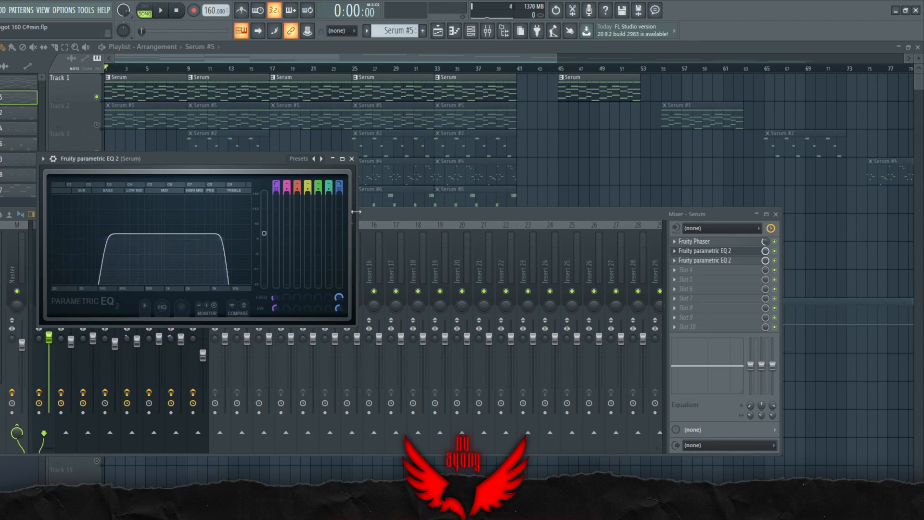
pyautogui.click(352, 159)
pyautogui.click(712, 260)
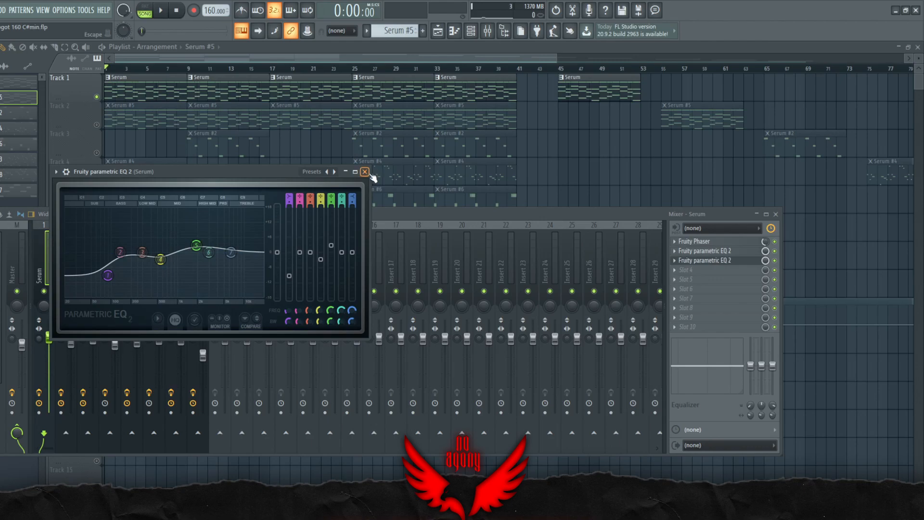
pyautogui.click(366, 172)
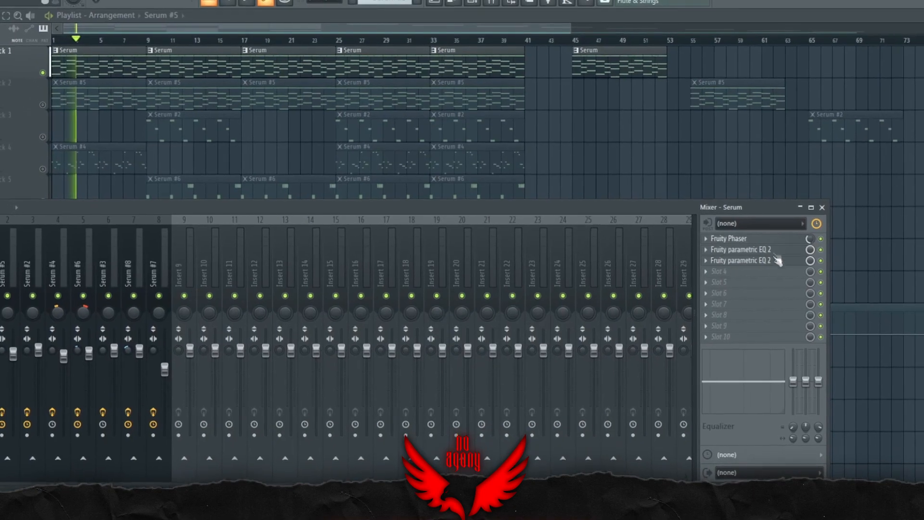
# - Compare the Serum track's playback with its phaser and both EQs active and bypassed, and recheck the second EQ
pyautogui.press('space')
pyautogui.click(776, 242)
pyautogui.click(776, 250)
pyautogui.click(776, 261)
pyautogui.press('space')
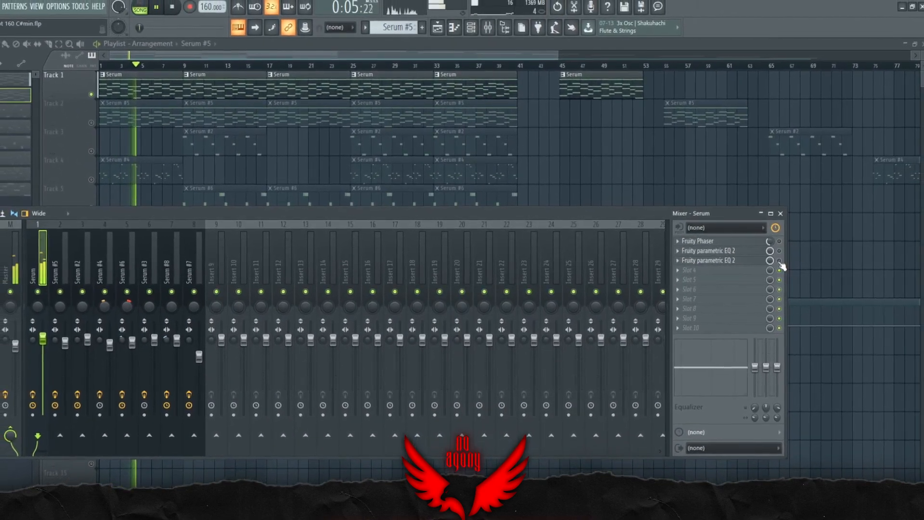
pyautogui.press('space')
pyautogui.click(740, 261)
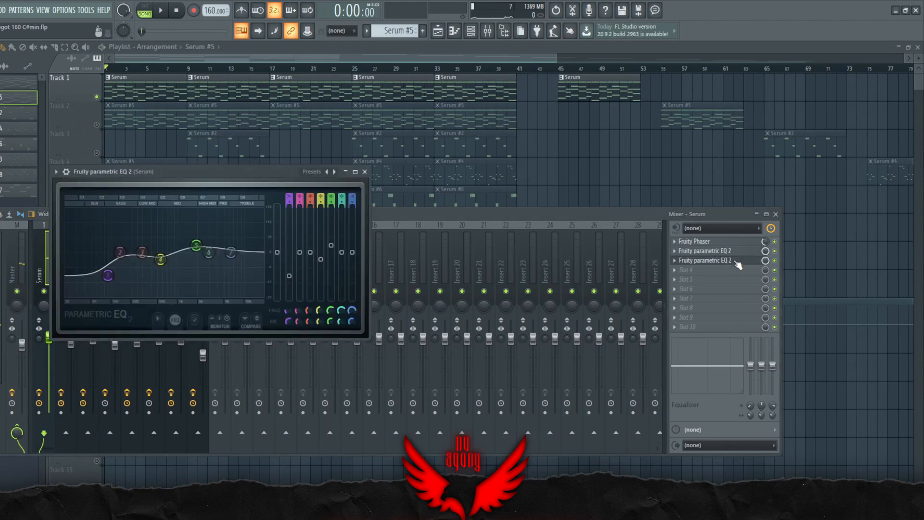
pyautogui.click(735, 262)
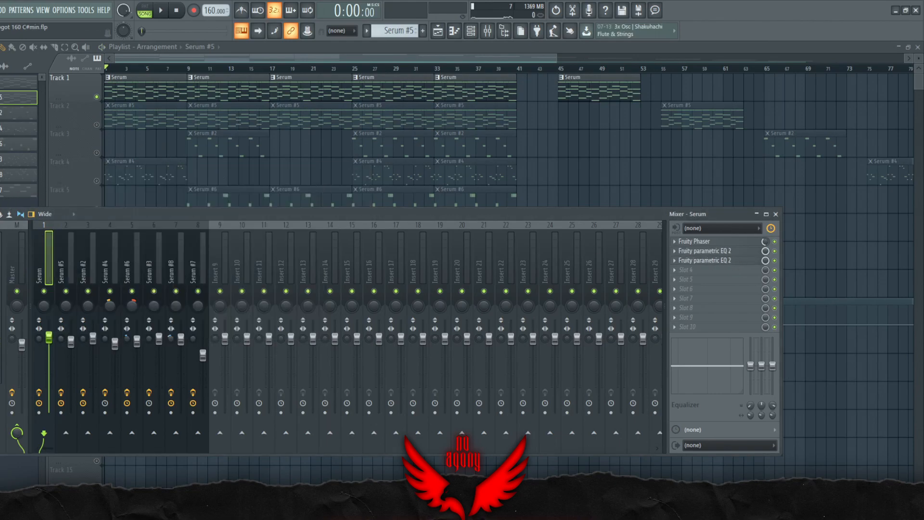
# - Solo playlist Track 2 with the Serum #5 clips and check its channel in the channel rack
pyautogui.moveTo(555, 59); pyautogui.dragTo(198, 59)
pyautogui.rightClick(96, 125)
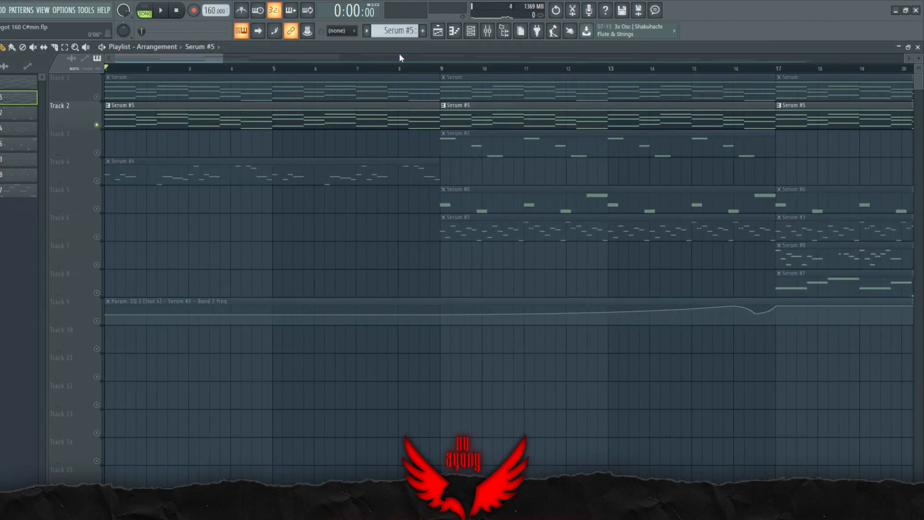
pyautogui.click(472, 30)
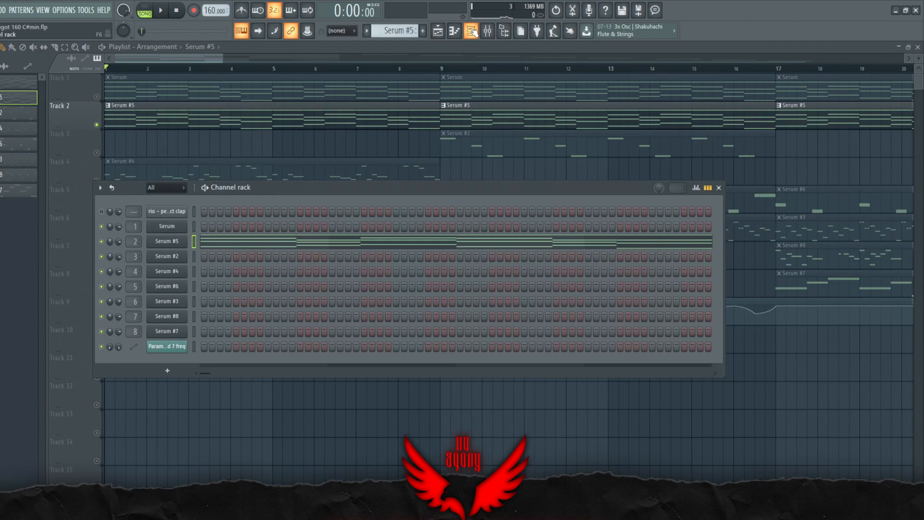
pyautogui.click(472, 32)
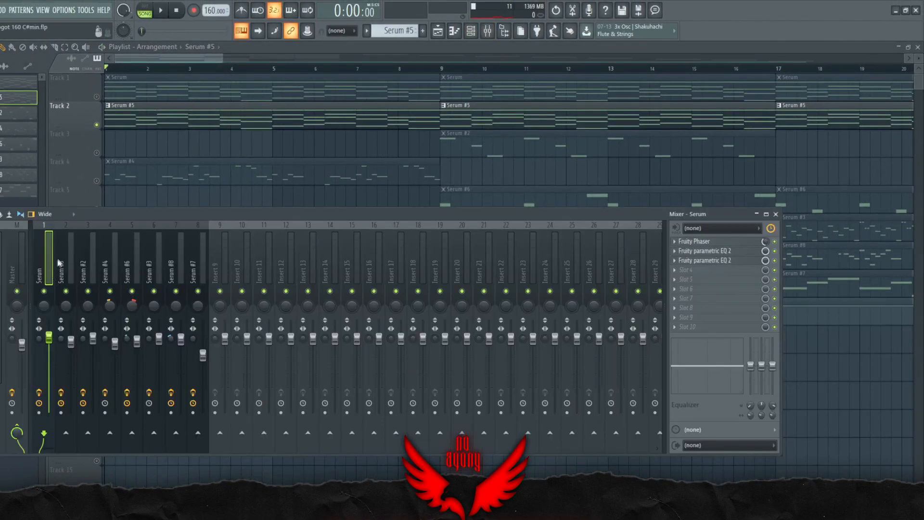
# - Review the Fruity Chorus and both Fruity parametric EQ 2 effects on the Serum #5 mixer track
pyautogui.click(60, 263)
pyautogui.click(710, 243)
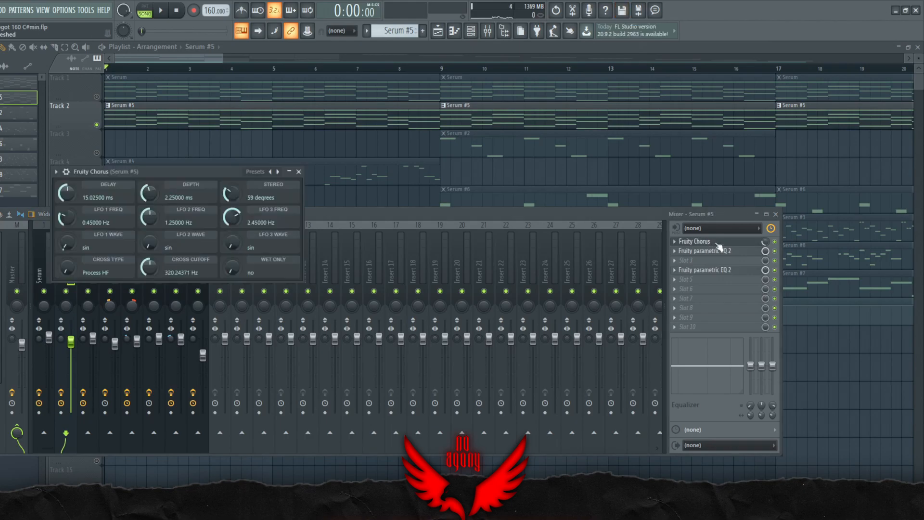
pyautogui.click(715, 242)
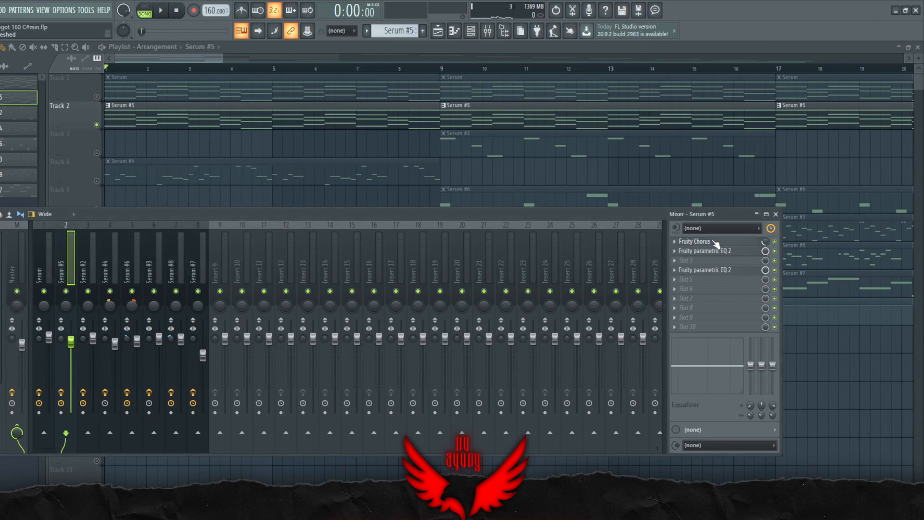
pyautogui.click(716, 251)
pyautogui.click(714, 252)
pyautogui.click(717, 271)
pyautogui.click(717, 272)
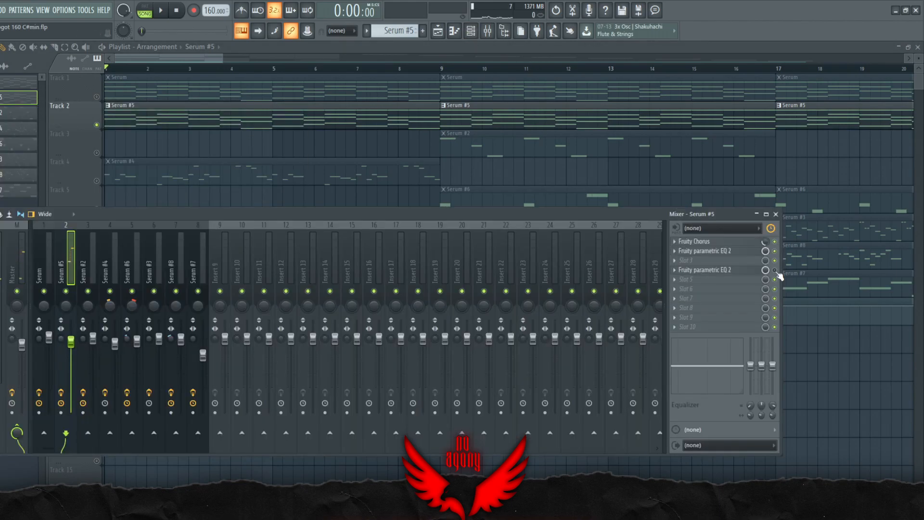
# - Compare the Serum #5 track's playback with its chorus and both EQs active and bypassed
pyautogui.press('space')
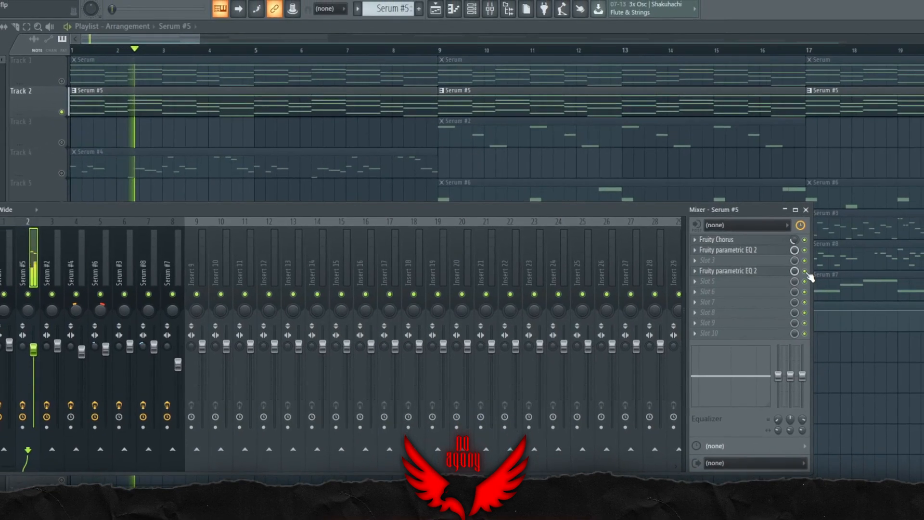
pyautogui.press('space')
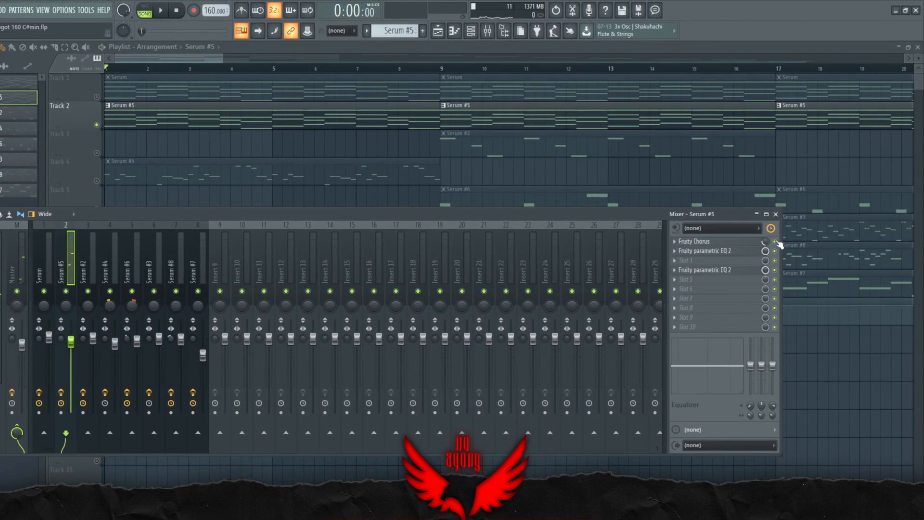
pyautogui.click(775, 242)
pyautogui.click(775, 251)
pyautogui.click(776, 270)
pyautogui.press('space')
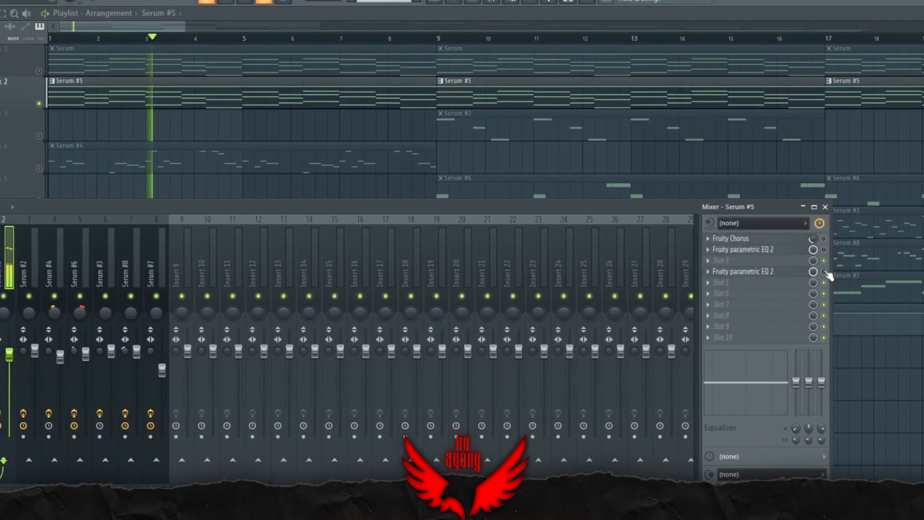
pyautogui.press('space')
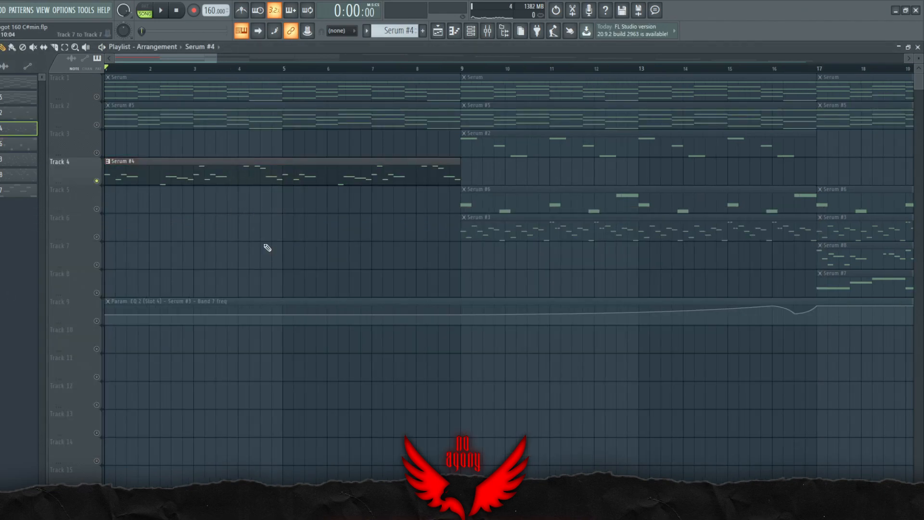
# - Inspect the Serum #4 channel's synth preset
pyautogui.click(478, 33)
pyautogui.click(185, 285)
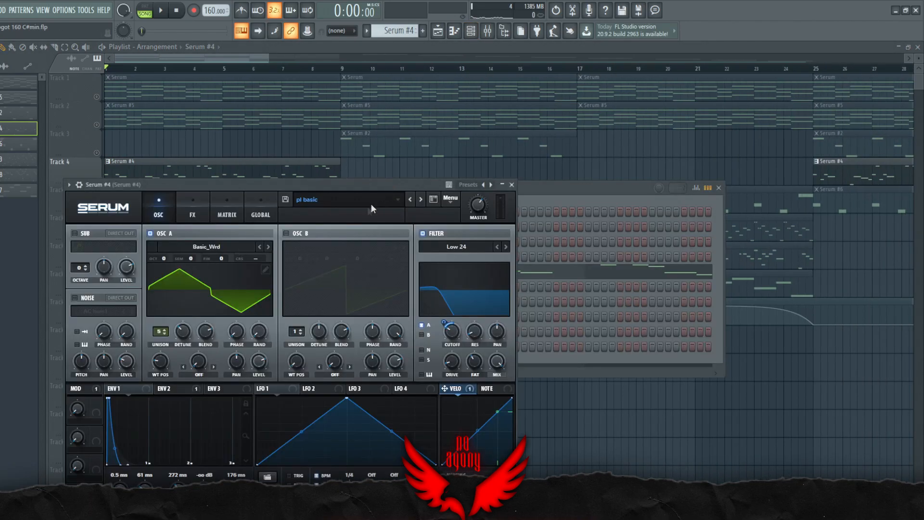
pyautogui.click(345, 200)
pyautogui.moveTo(370, 223)
pyautogui.moveTo(498, 279)
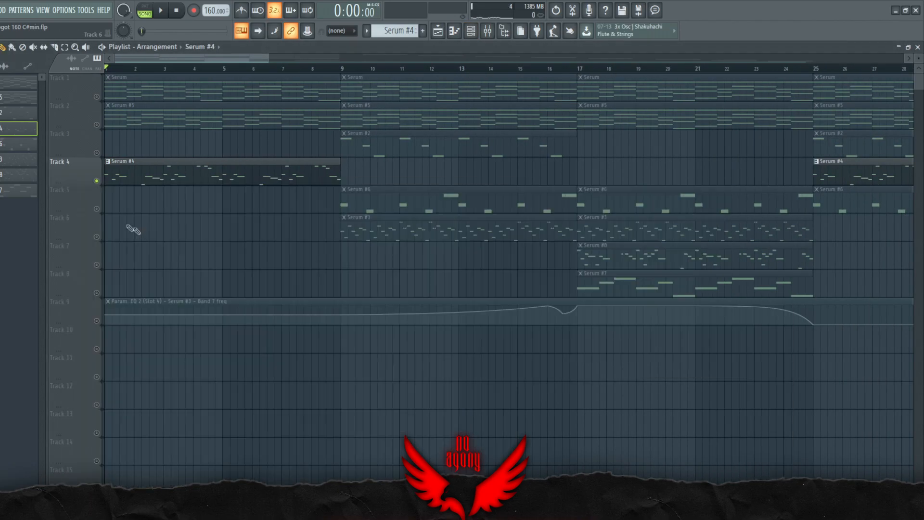
pyautogui.scroll(2, 139, 221)
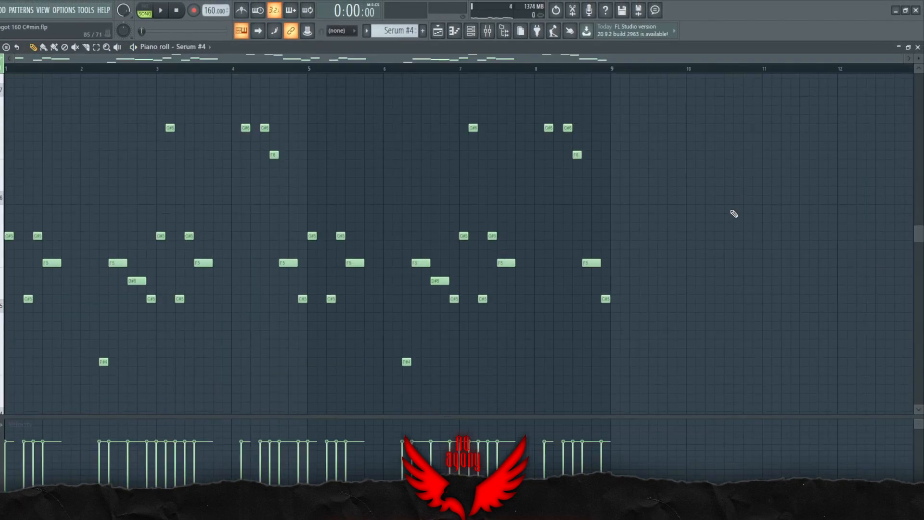
# - In the Serum #4 piano roll, select the recurring G#5, C#5 and F5 notes in bars 1, 3, 5 and 7
pyautogui.scroll(1, 473, 61)
pyautogui.moveTo(473, 61); pyautogui.dragTo(418, 60)
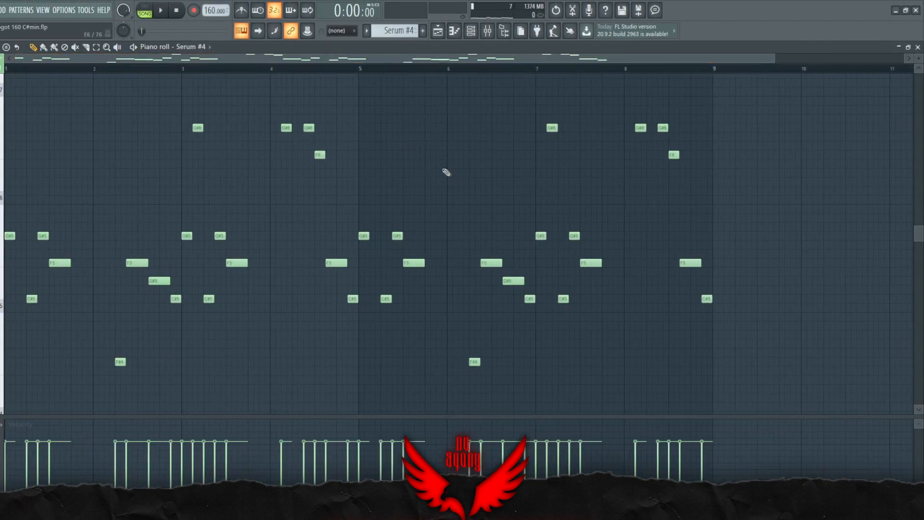
pyautogui.scroll(-1, 286, 312)
pyautogui.scroll(1, 286, 312)
pyautogui.moveTo(40, 309); pyautogui.dragTo(7, 212)
pyautogui.moveTo(47, 321); pyautogui.dragTo(7, 197)
pyautogui.moveTo(217, 320); pyautogui.dragTo(190, 213)
pyautogui.moveTo(394, 320); pyautogui.dragTo(363, 196)
pyautogui.moveTo(572, 320); pyautogui.dragTo(543, 229)
pyautogui.moveTo(410, 232); pyautogui.dragTo(428, 243)
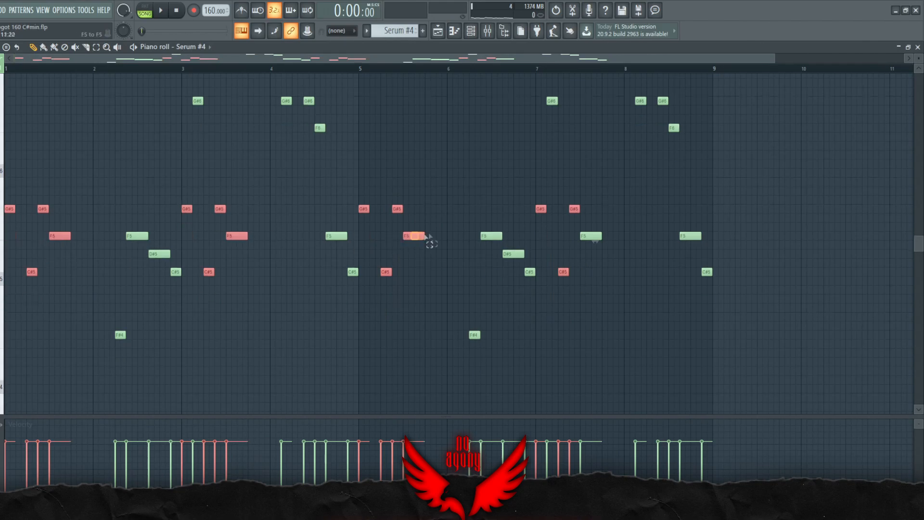
pyautogui.moveTo(591, 231); pyautogui.dragTo(610, 240)
pyautogui.scroll(1, 619, 308)
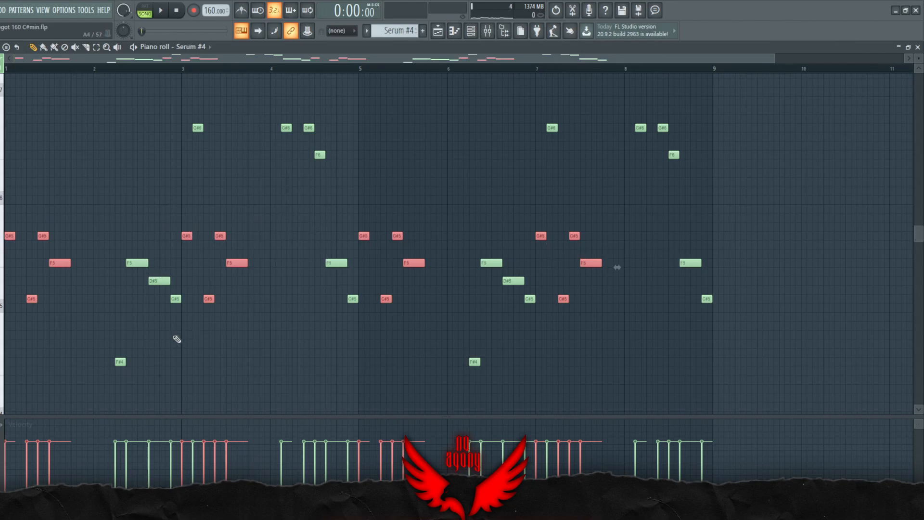
# - Examine the F5, D#5 and C#5 answering notes in bars 2 and 4 and the higher-octave notes of the Serum #4 melody
pyautogui.scroll(-1, 178, 339)
pyautogui.moveTo(159, 300); pyautogui.dragTo(122, 205)
pyautogui.moveTo(356, 294); pyautogui.dragTo(334, 217)
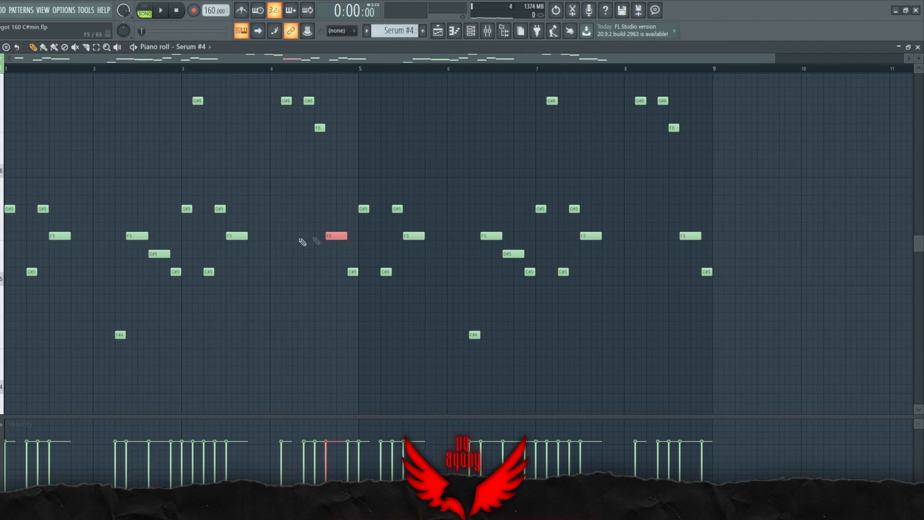
pyautogui.click(165, 251)
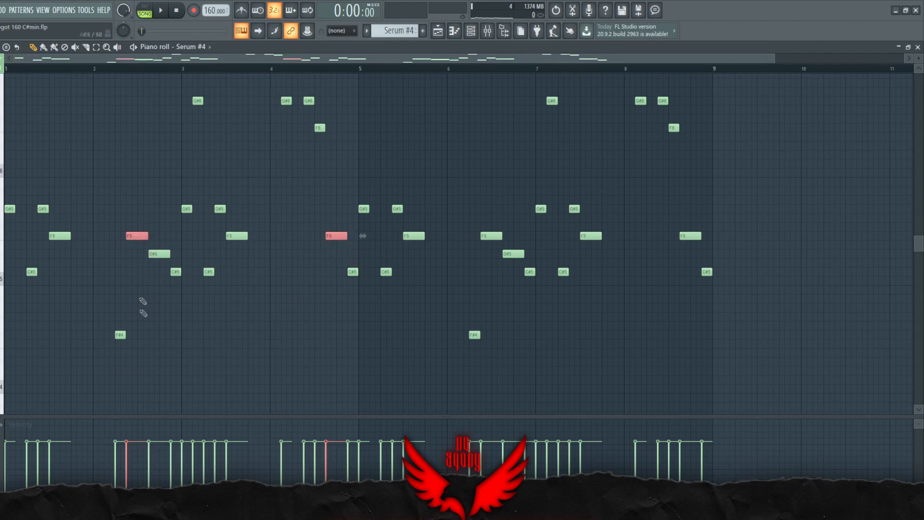
pyautogui.scroll(1, 150, 330)
pyautogui.scroll(-1, 139, 329)
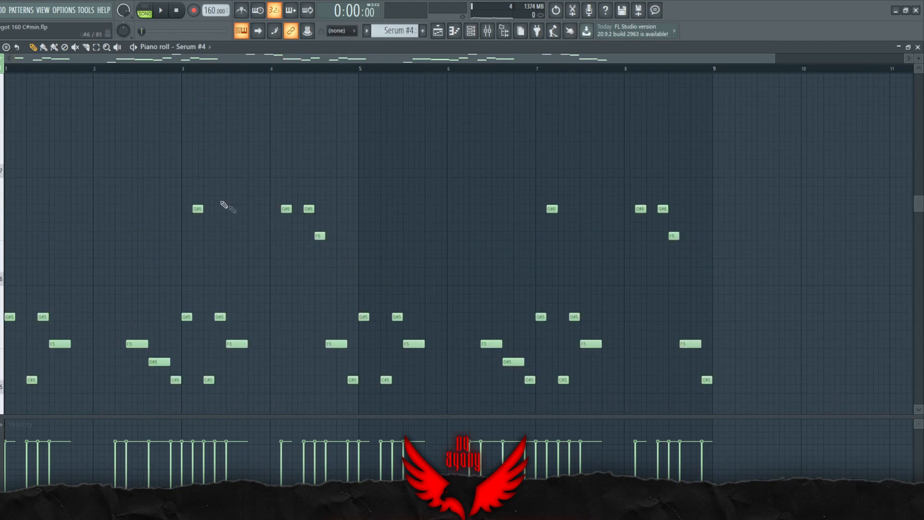
pyautogui.scroll(-1, 206, 194)
pyautogui.moveTo(17, 302); pyautogui.dragTo(2, 266)
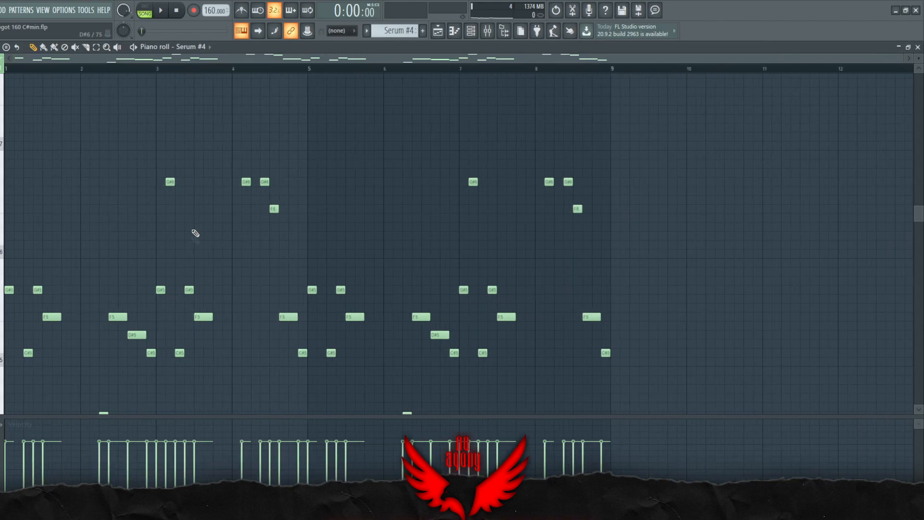
# - Review the Fruity Chorus, Fruity delay 2, ValhallaVintageVerb and Fruity parametric EQ 2 effects on the Serum #4 mixer track
pyautogui.press('F5')
pyautogui.press('F9')
pyautogui.click(726, 242)
pyautogui.click(726, 243)
pyautogui.click(708, 252)
pyautogui.click(708, 251)
pyautogui.click(720, 260)
pyautogui.click(721, 260)
pyautogui.click(727, 271)
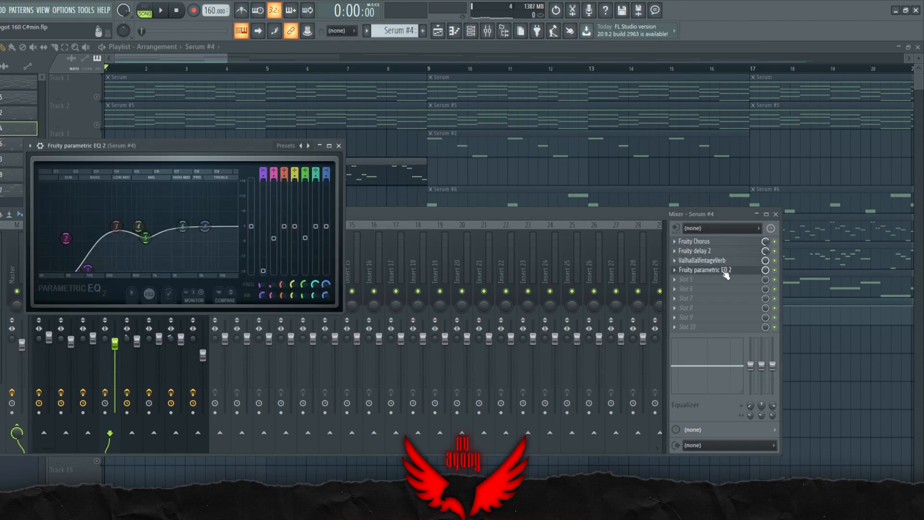
# - Bypass the effects on the Serum #4 mixer track and play the layer to compare it with and without processing
pyautogui.click(726, 271)
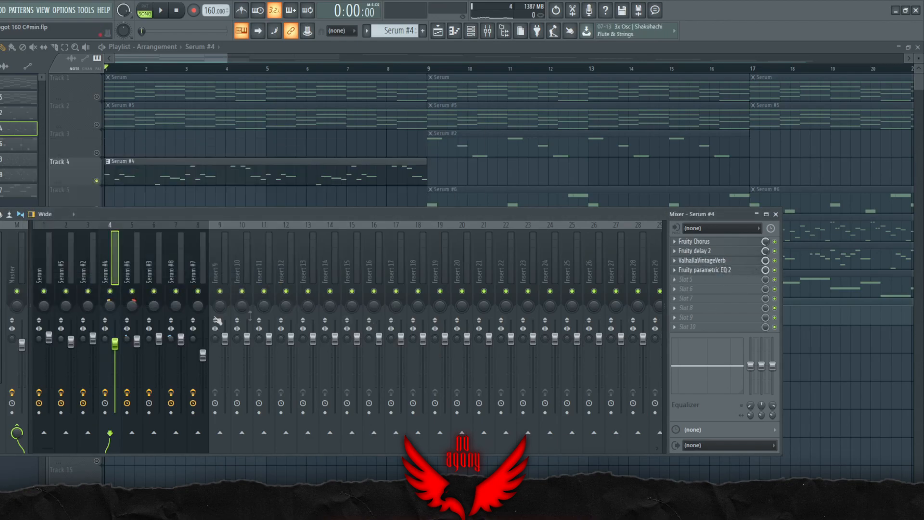
pyautogui.click(105, 393)
pyautogui.press('space')
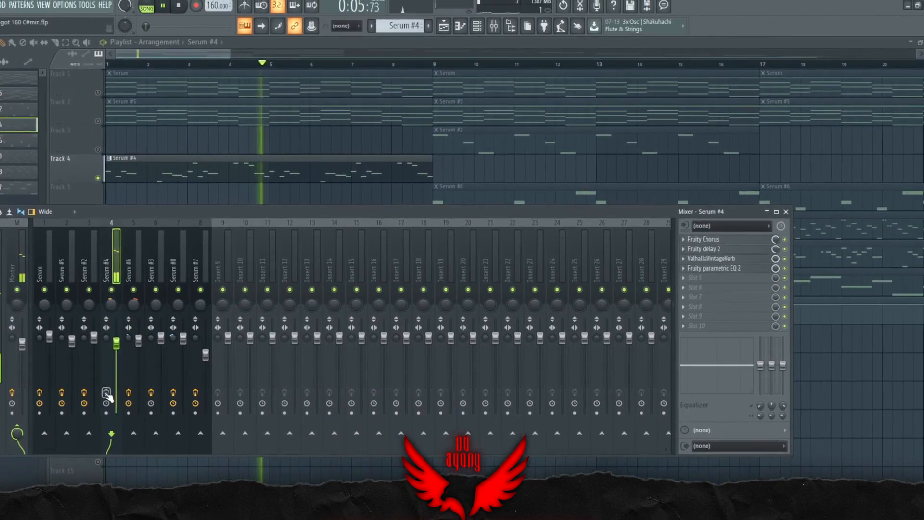
pyautogui.press('space')
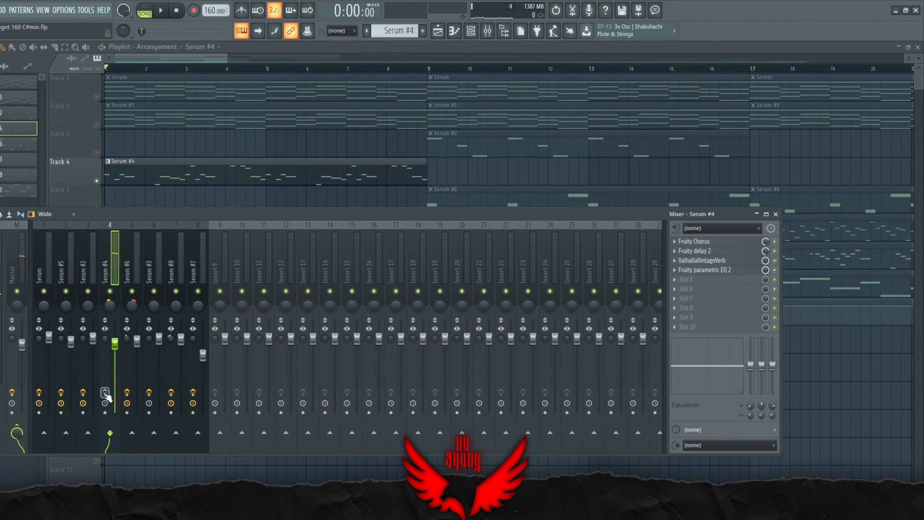
pyautogui.press('space')
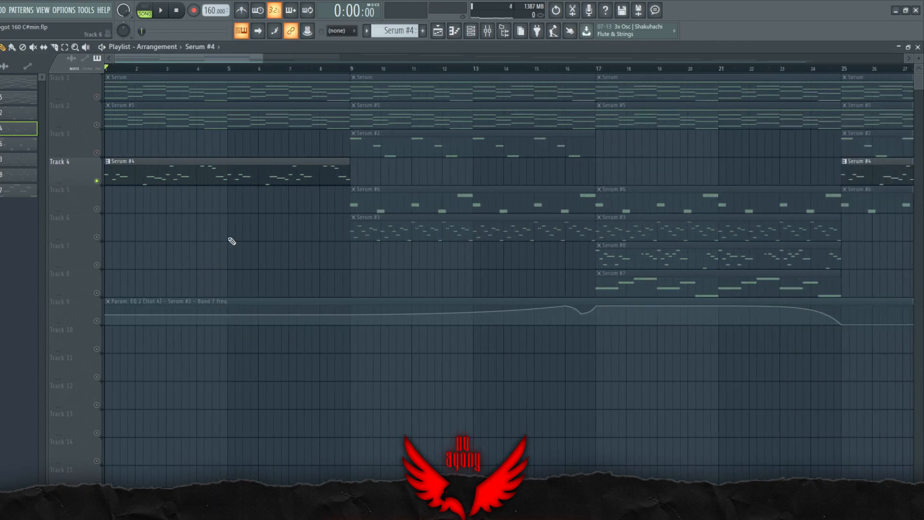
# - Set the playhead to bar 9, and inspect and audition the Serum #2 layer's synth preset
pyautogui.click(354, 70)
pyautogui.scroll(-2, 337, 270)
pyautogui.moveTo(306, 147); pyautogui.dragTo(304, 81)
pyautogui.scroll(-1, 345, 90)
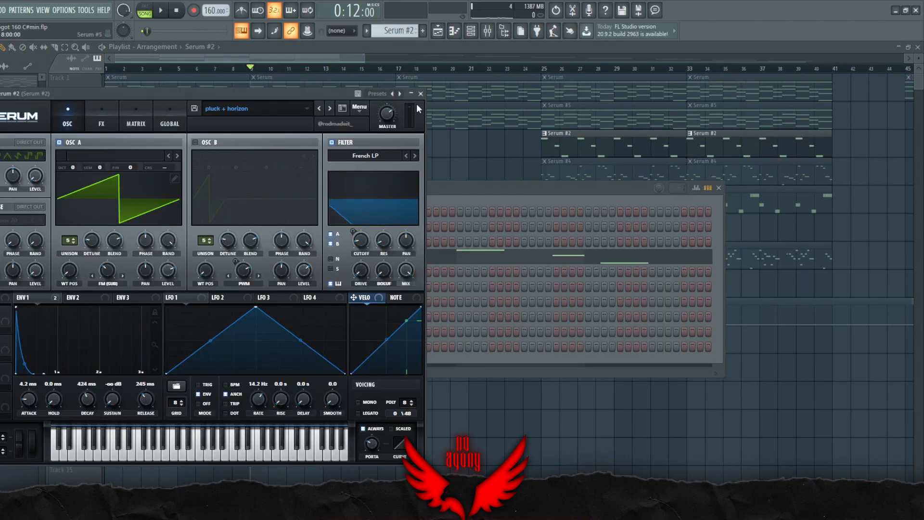
pyautogui.click(421, 94)
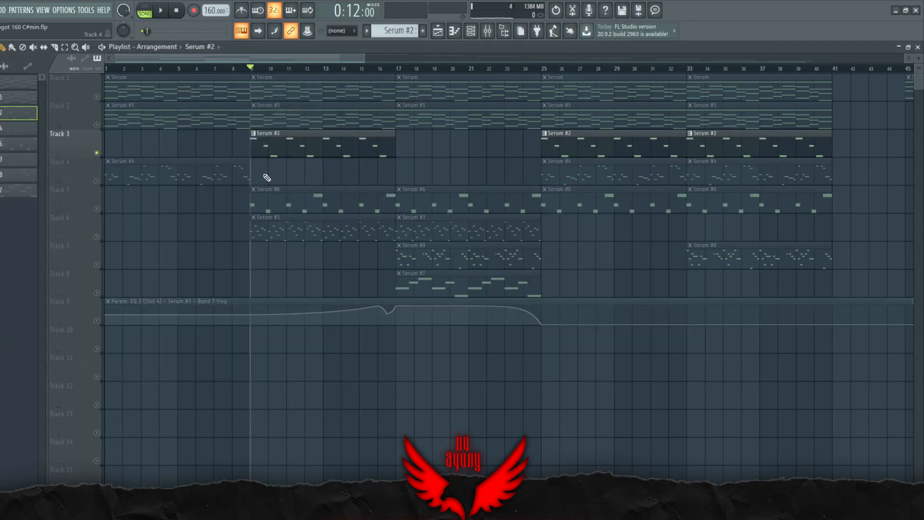
pyautogui.press('space')
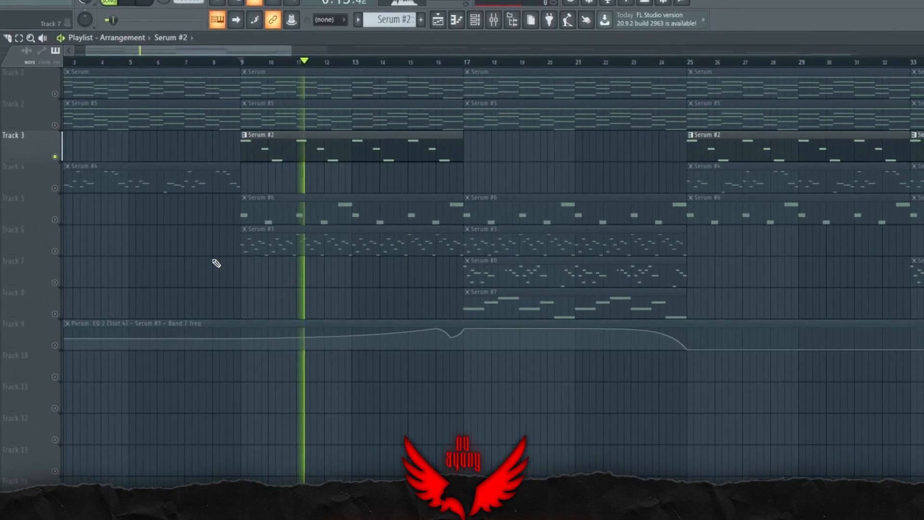
pyautogui.press('space')
# - In the Serum #2 piano roll, examine the recurring C#5, C#6 and G#5 notes across the opening bars
pyautogui.click(492, 24)
pyautogui.click(488, 31)
pyautogui.doubleClick(330, 147)
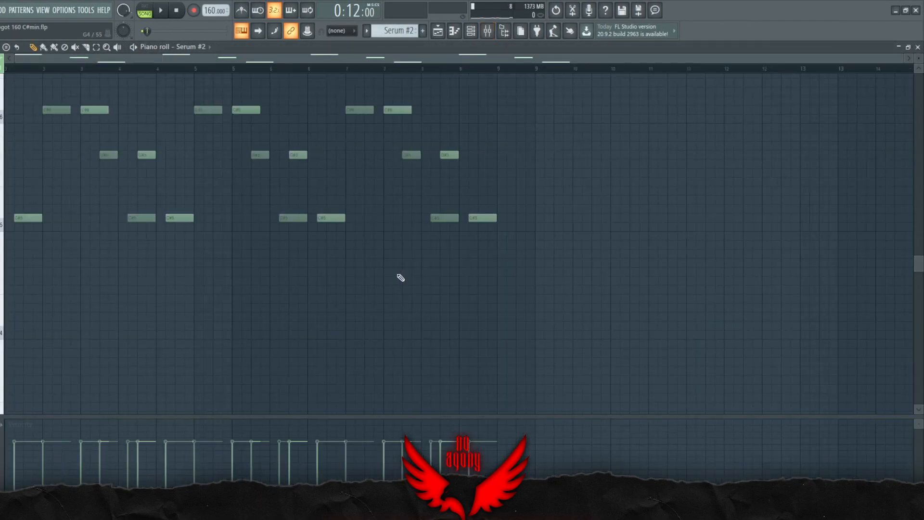
pyautogui.keyDown('ctrl'); pyautogui.moveTo(25, 236); pyautogui.dragTo(10, 212); pyautogui.keyUp('ctrl')
pyautogui.keyDown('ctrl'); pyautogui.moveTo(82, 263); pyautogui.dragTo(63, 258); pyautogui.keyUp('ctrl')
pyautogui.keyDown('ctrl'); pyautogui.moveTo(134, 373); pyautogui.dragTo(92, 296); pyautogui.keyUp('ctrl')
pyautogui.keyDown('ctrl'); pyautogui.moveTo(204, 361); pyautogui.dragTo(216, 359); pyautogui.keyUp('ctrl')
# - Review the Fruity Phaser and Fruity parametric EQ 2 effects on the Serum #2 mixer track and play the layer
pyautogui.click(487, 31)
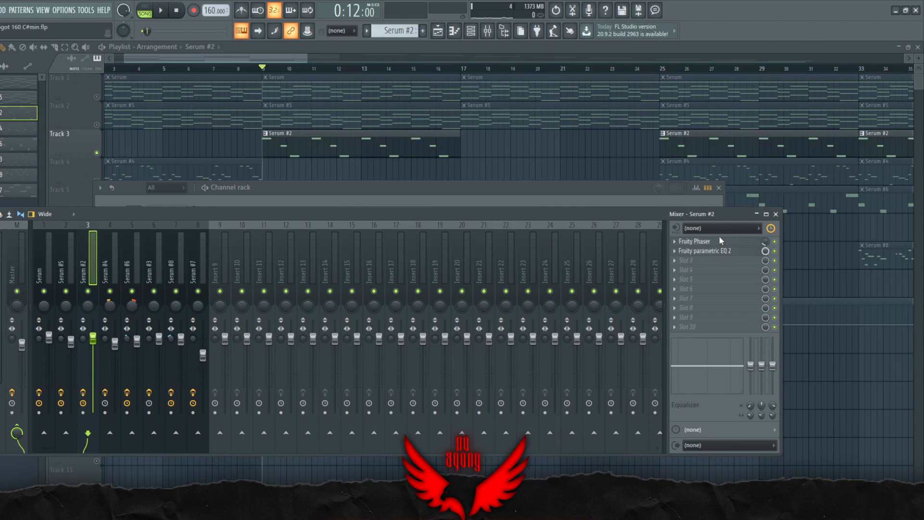
pyautogui.click(741, 251)
pyautogui.click(741, 250)
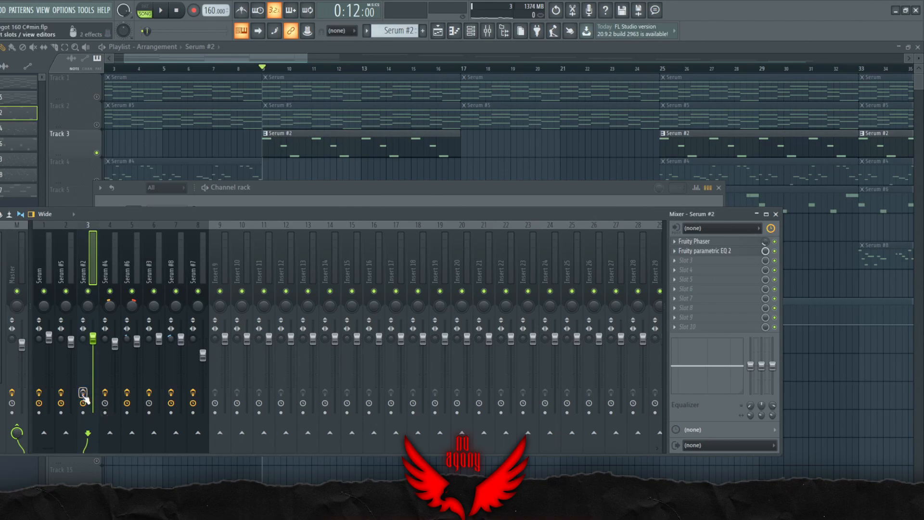
pyautogui.press('space')
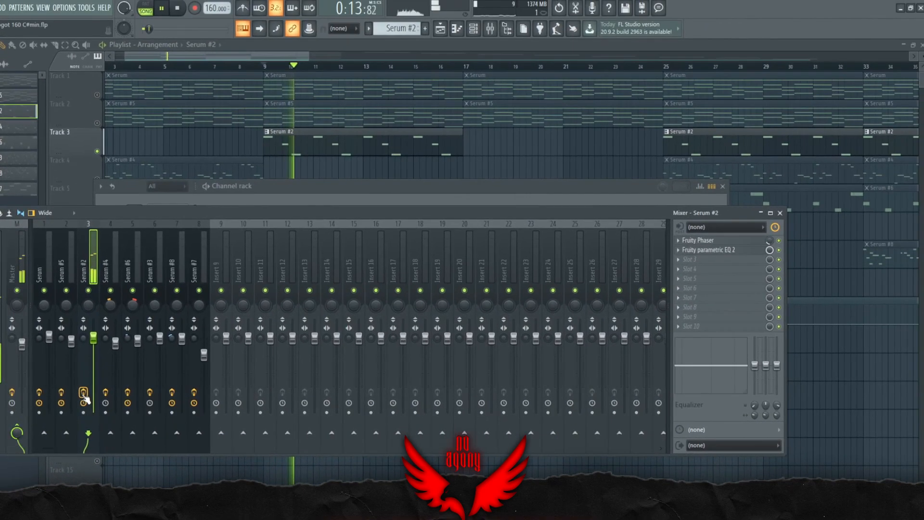
pyautogui.press('space')
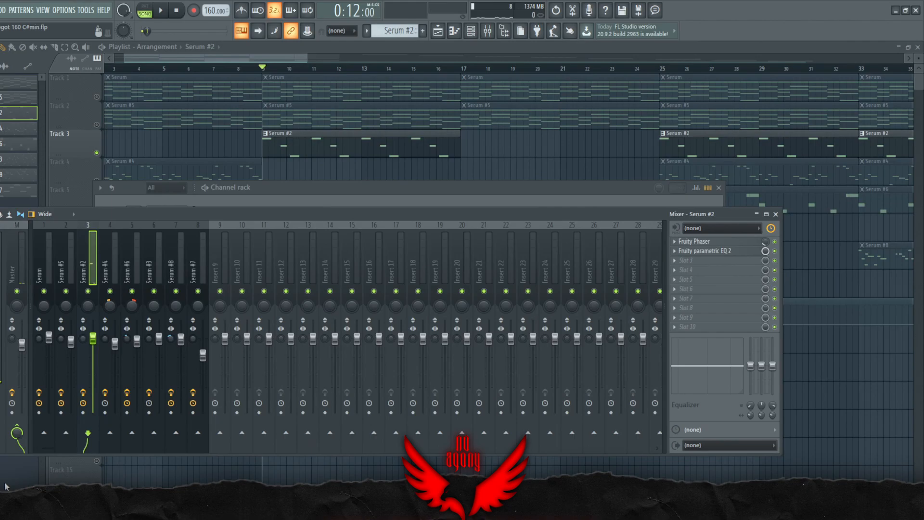
# - Inspect the Serum #6 channel's synth preset and audition its sound
pyautogui.click(6, 486)
pyautogui.scroll(-2, 169, 189)
pyautogui.click(337, 198)
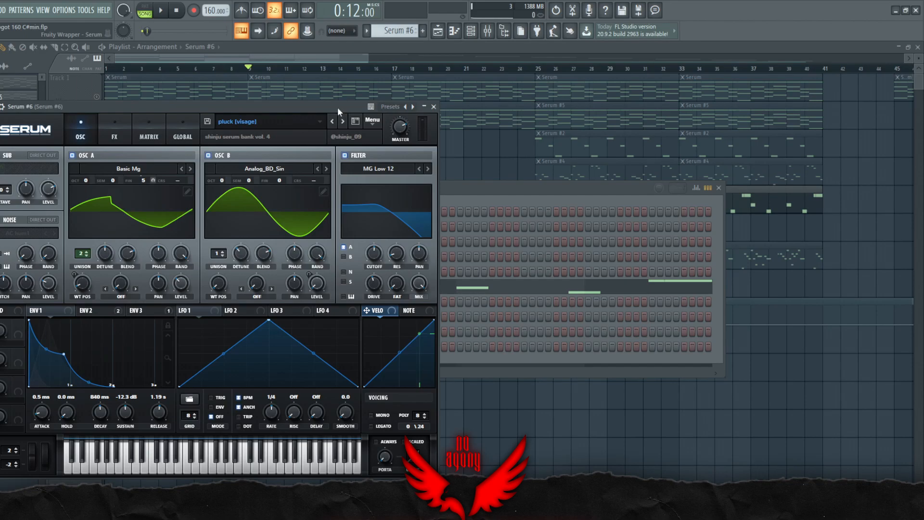
pyautogui.press('y')
pyautogui.press('y')
pyautogui.click(433, 107)
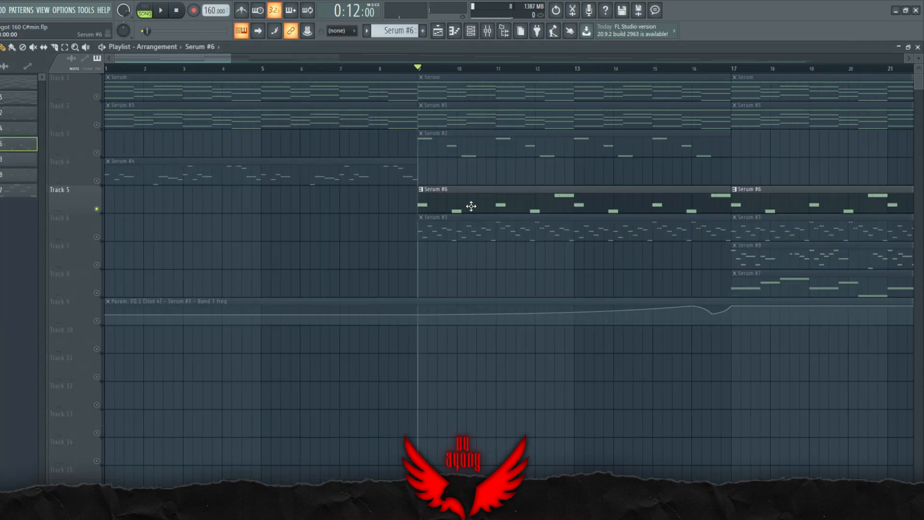
# - Examine the F5, D#5 and G#5 notes in the Serum #6 piano roll and play the part from bar 9
pyautogui.doubleClick(470, 206)
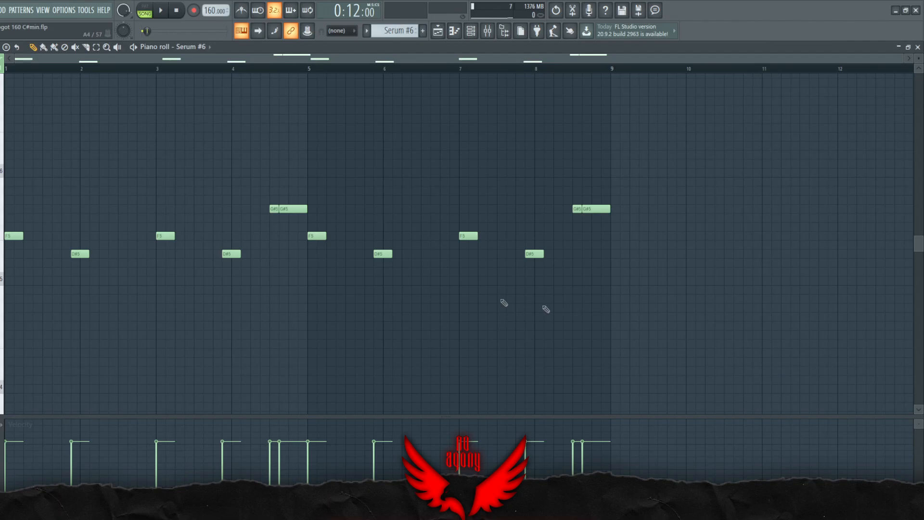
pyautogui.click(918, 47)
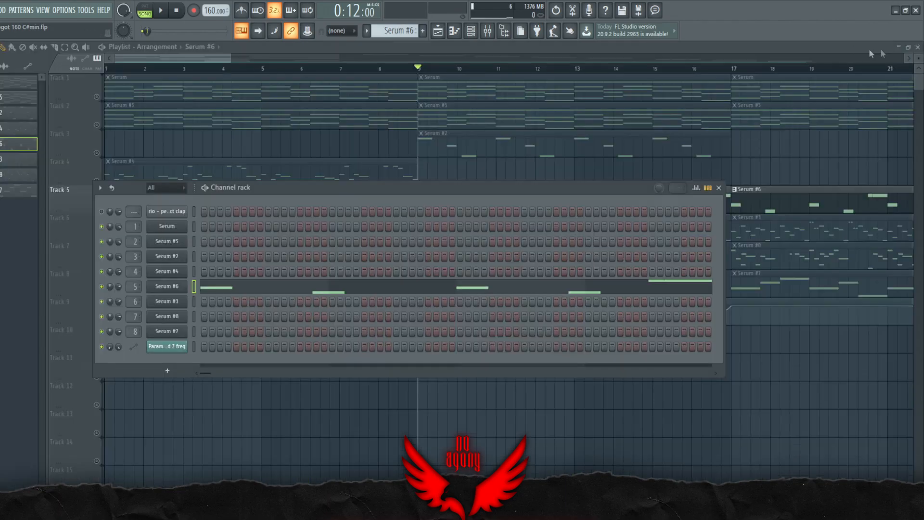
pyautogui.click(881, 50)
pyautogui.scroll(3, 458, 166)
pyautogui.moveTo(445, 173); pyautogui.dragTo(415, 187)
pyautogui.doubleClick(462, 190)
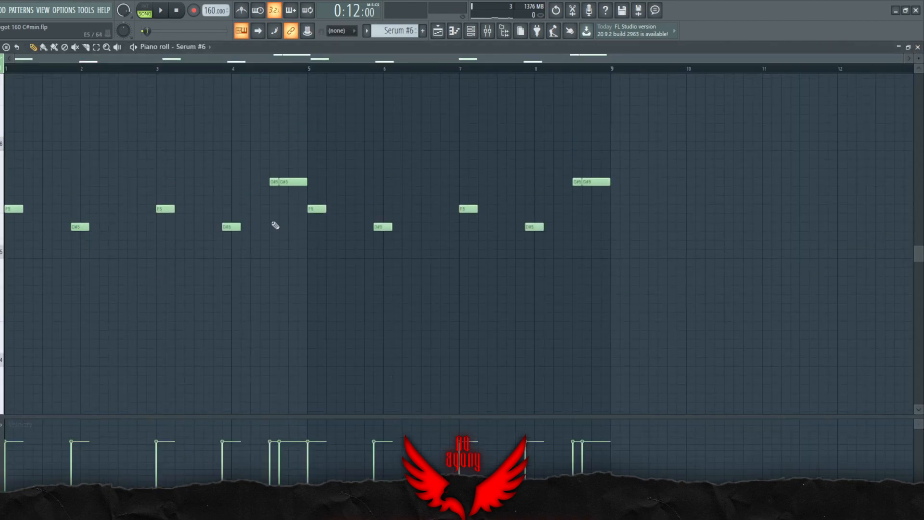
pyautogui.moveTo(318, 181); pyautogui.dragTo(244, 170)
pyautogui.keyDown('ctrl'); pyautogui.click(234, 204); pyautogui.keyUp('ctrl')
pyautogui.press('space')
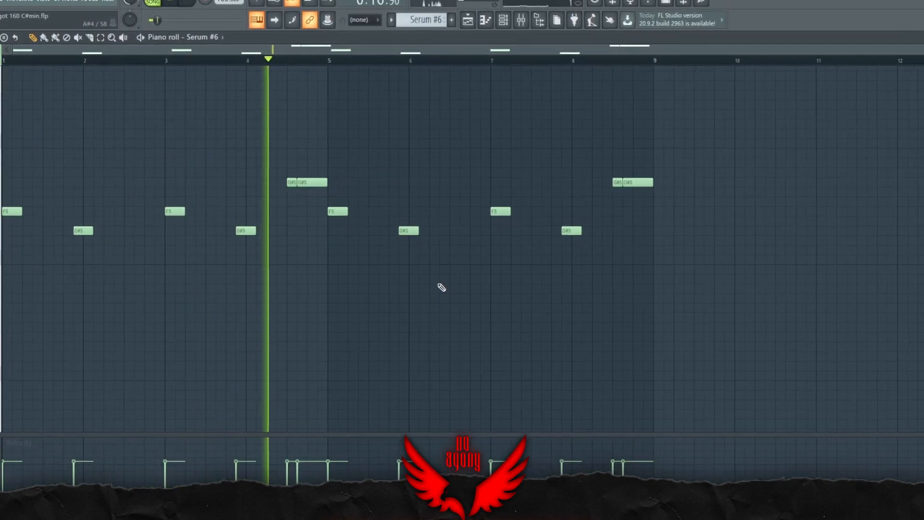
pyautogui.press('space')
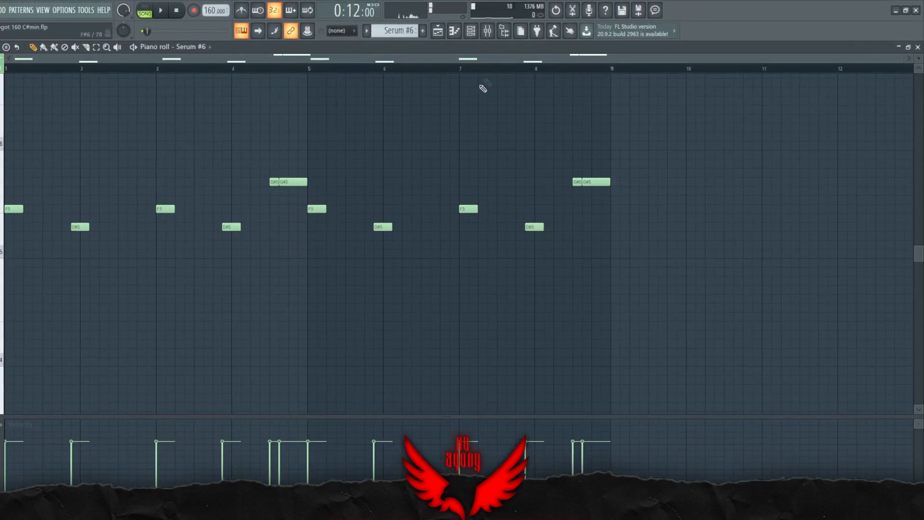
# - Review the Fruity parametric EQ 2 and ValhallaVintageVerb settings on the Serum #6 mixer track and play the layer with its effects bypassed
pyautogui.click(487, 31)
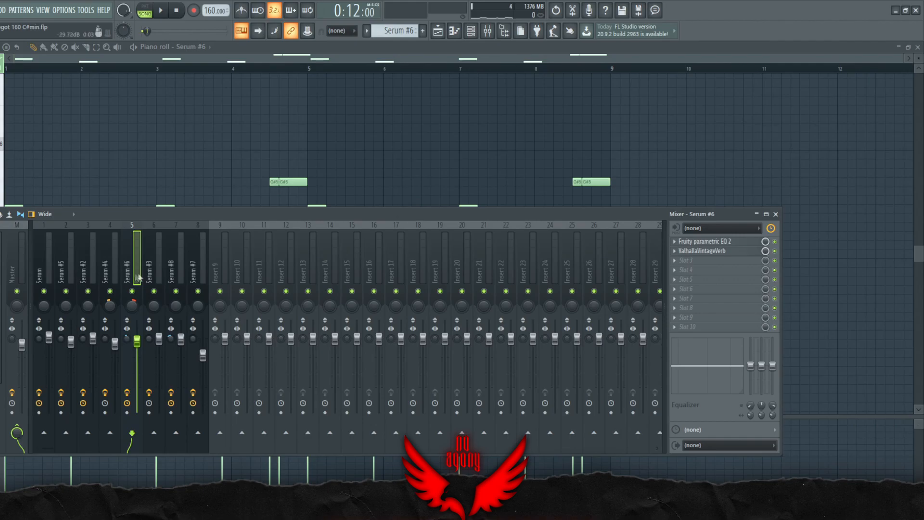
pyautogui.click(729, 242)
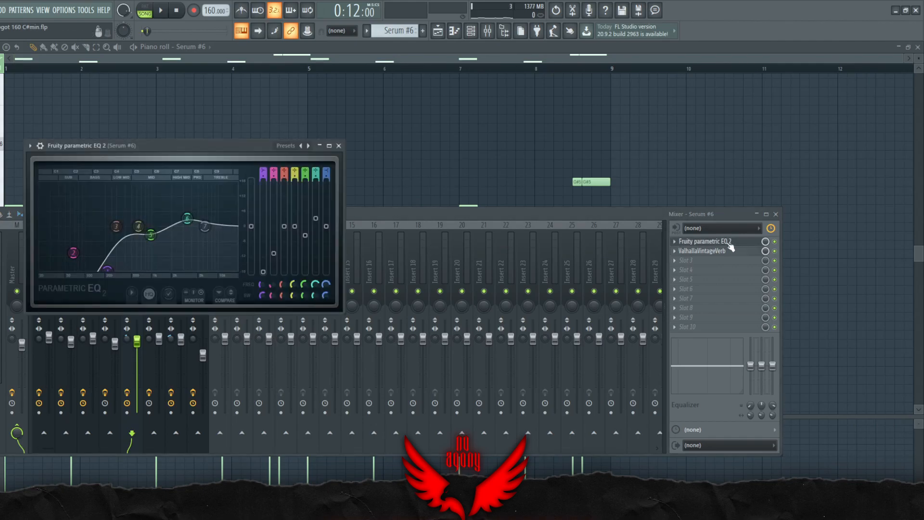
pyautogui.click(714, 251)
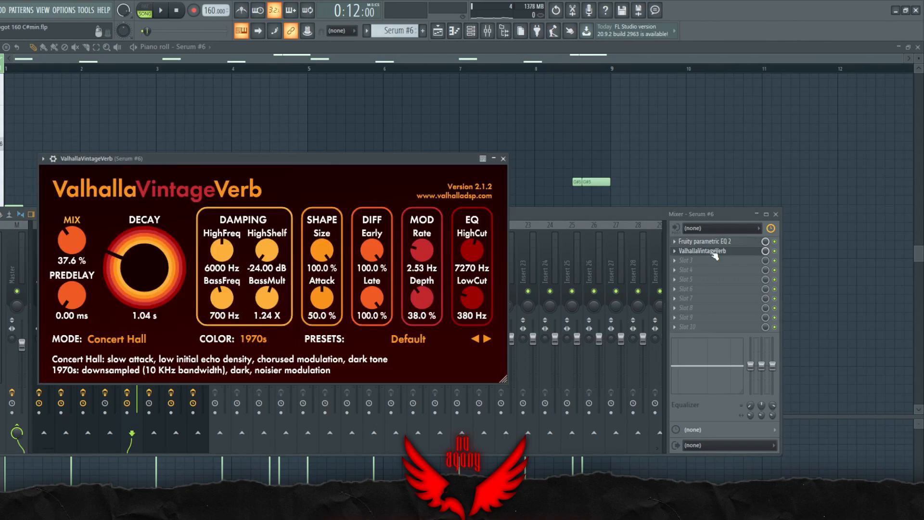
pyautogui.click(714, 251)
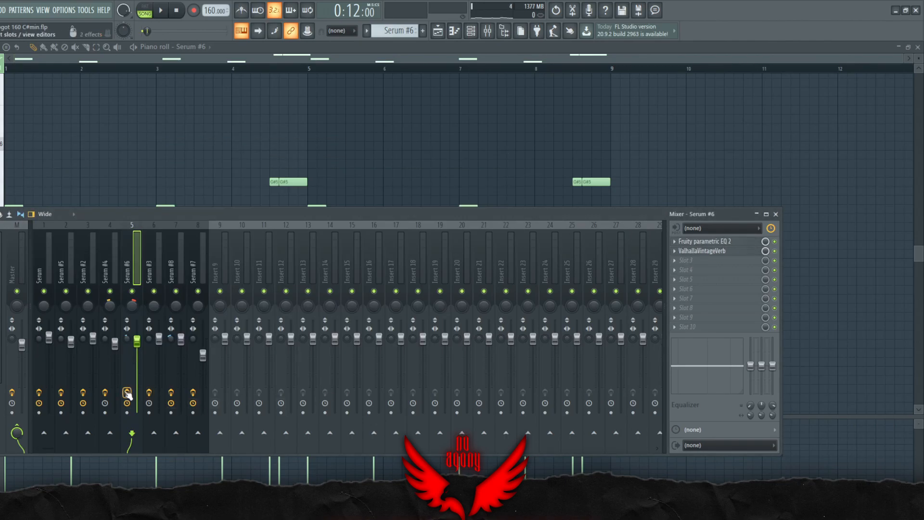
pyautogui.press('space')
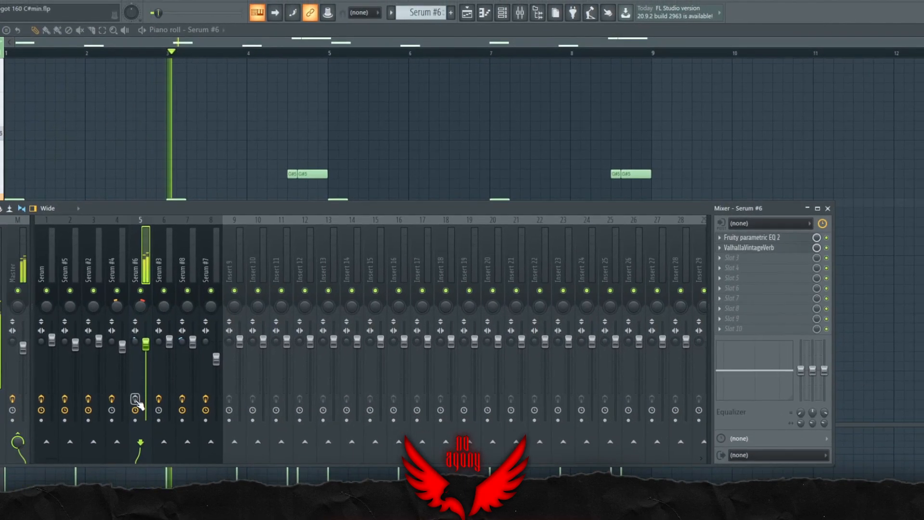
pyautogui.press('space')
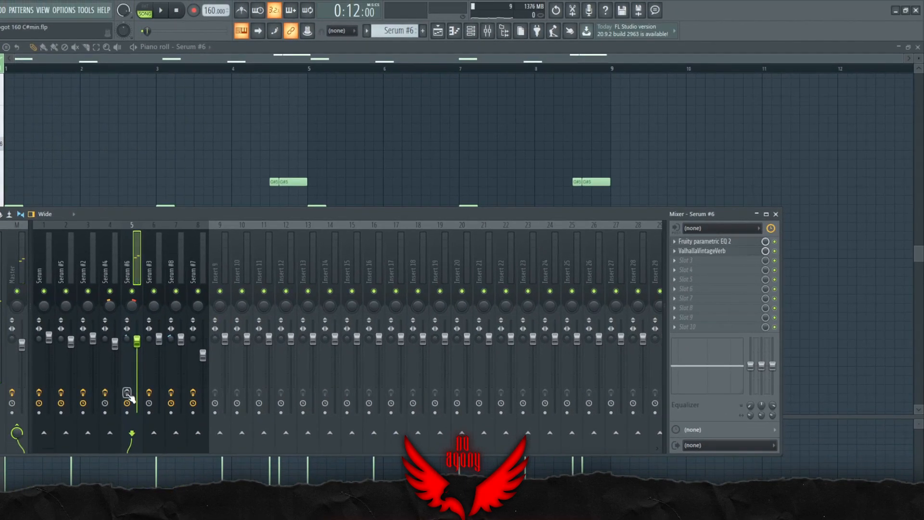
# - In the Serum #3 piano roll, select the opening C#5, F4 and G#5 notes of bars 1 and 2 and the opening notes of bars 3 and 4
pyautogui.press('F5')
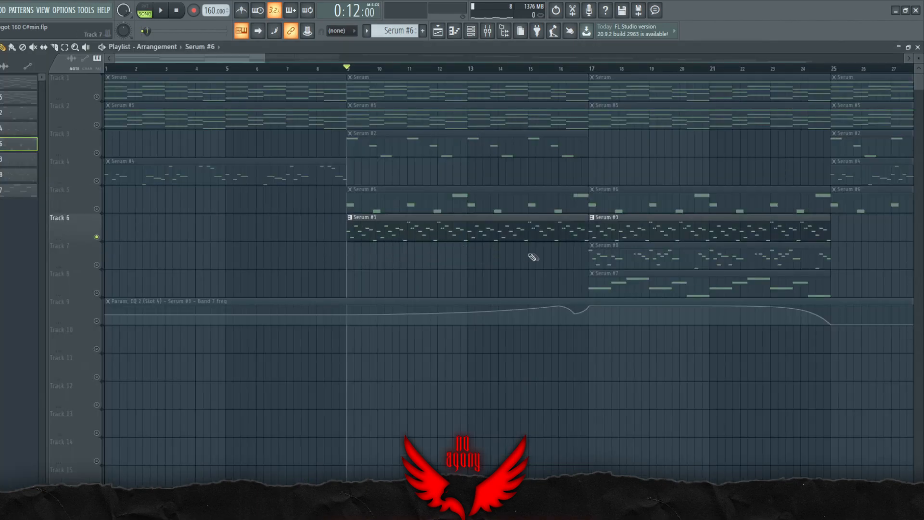
pyautogui.click(97, 322)
pyautogui.doubleClick(400, 233)
pyautogui.moveTo(394, 287); pyautogui.dragTo(799, 287)
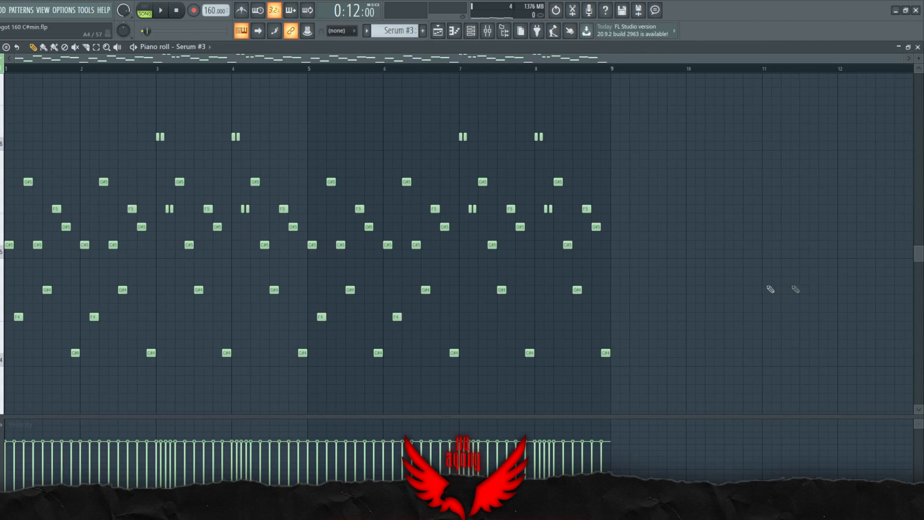
pyautogui.scroll(2, 103, 268)
pyautogui.scroll(-1, 113, 268)
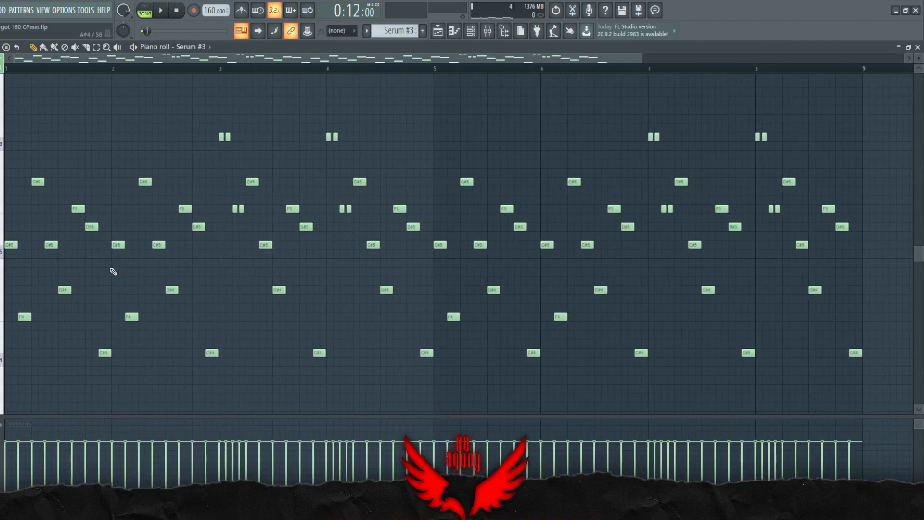
pyautogui.moveTo(48, 327); pyautogui.dragTo(2, 137)
pyautogui.moveTo(163, 321); pyautogui.dragTo(111, 131)
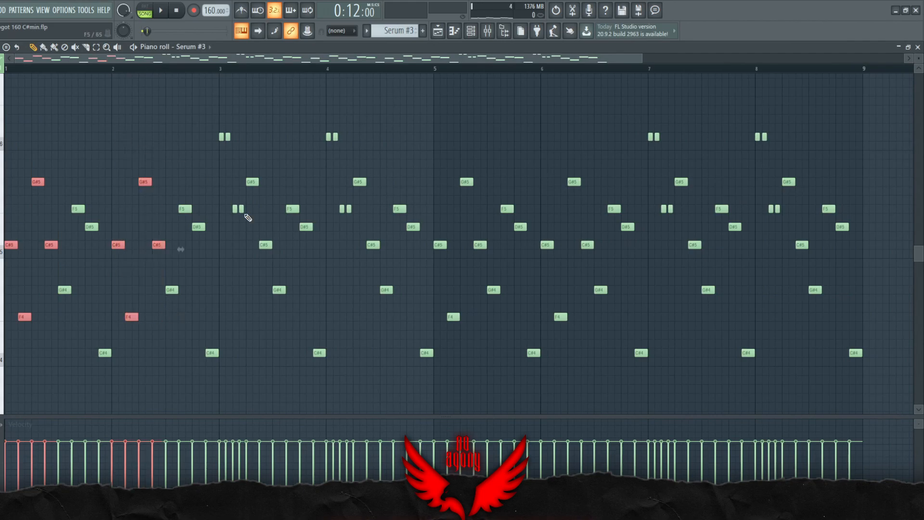
pyautogui.moveTo(215, 128); pyautogui.dragTo(260, 256)
pyautogui.moveTo(313, 116); pyautogui.dragTo(375, 261)
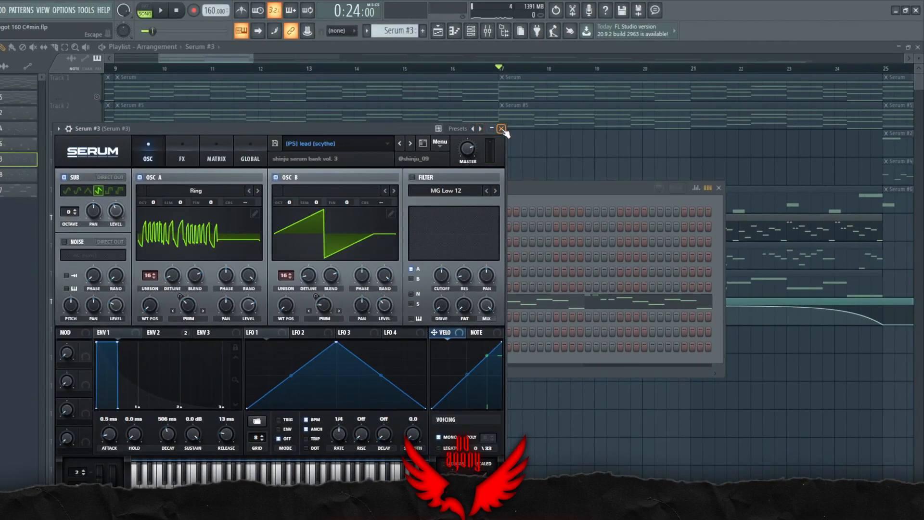
# - Inspect the Serum #3 channel's synth preset and play the layer
pyautogui.click(502, 129)
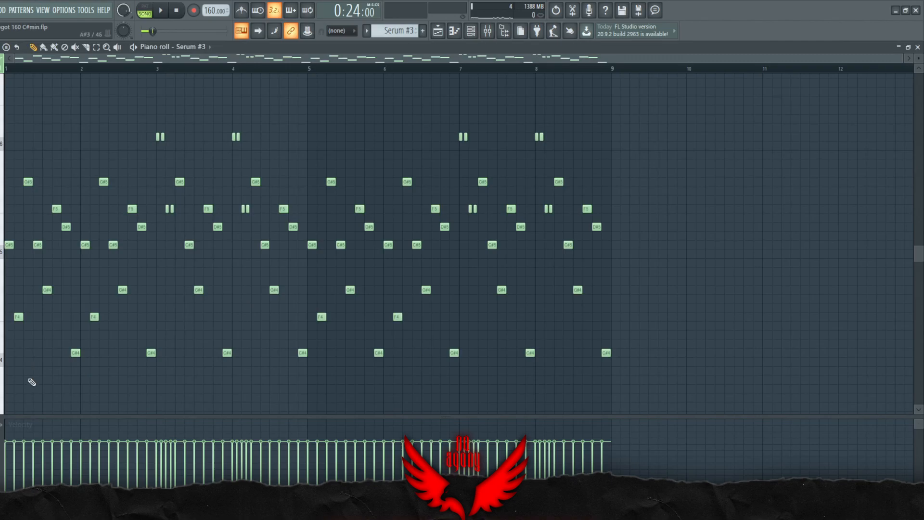
pyautogui.press('space')
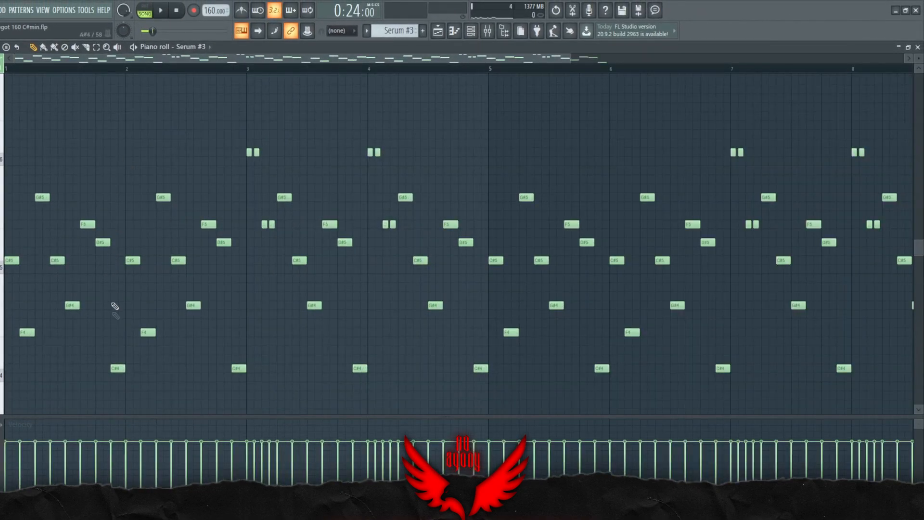
# - Highlight the Serum #3 arpeggio notes bar by bar from bar 1 to bar 4
pyautogui.moveTo(123, 386); pyautogui.dragTo(2, 140)
pyautogui.moveTo(241, 385); pyautogui.dragTo(128, 158)
pyautogui.moveTo(359, 399); pyautogui.dragTo(245, 121)
pyautogui.moveTo(484, 390); pyautogui.dragTo(353, 84)
pyautogui.keyDown('ctrl'); pyautogui.click(174, 194); pyautogui.keyUp('ctrl')
pyautogui.keyDown('ctrl'); pyautogui.click(14, 262); pyautogui.keyUp('ctrl')
# - Compare the opening C#5 and F4 notes of bar 1 with the doubled C#6 and F5 notes starting bars 3 and 4
pyautogui.moveTo(273, 165); pyautogui.dragTo(216, 139)
pyautogui.moveTo(6, 274); pyautogui.dragTo(30, 247)
pyautogui.keyDown('ctrl'); pyautogui.click(82, 211); pyautogui.keyUp('ctrl')
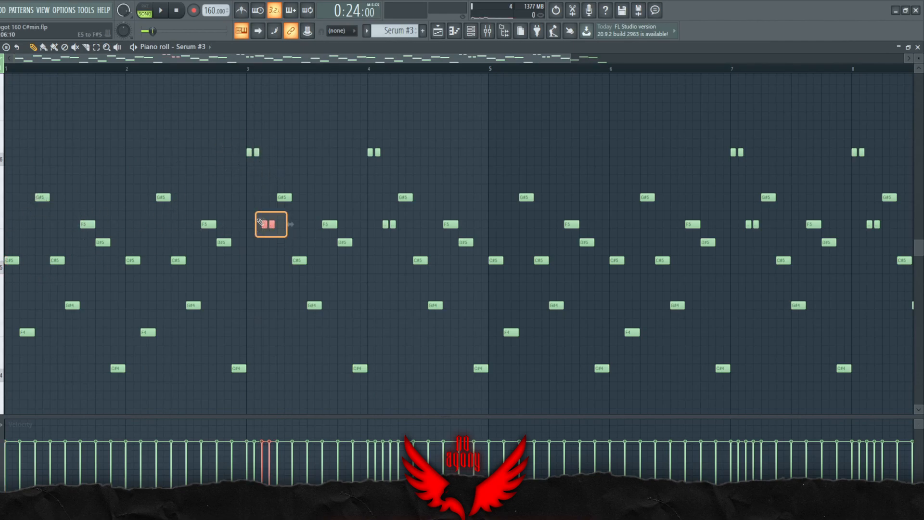
pyautogui.moveTo(251, 95); pyautogui.dragTo(445, 427)
pyautogui.keyDown('ctrl'); pyautogui.click(348, 266); pyautogui.keyUp('ctrl')
pyautogui.scroll(1, 53, 267)
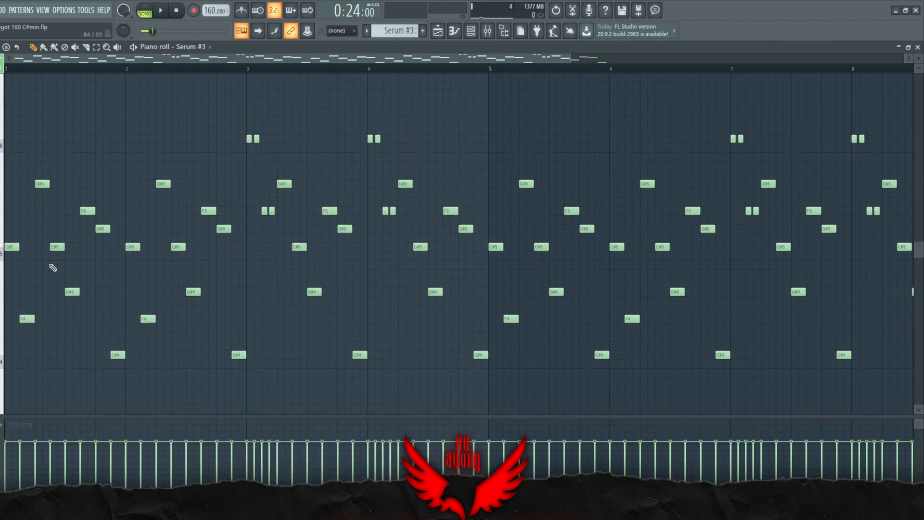
pyautogui.moveTo(6, 226); pyautogui.dragTo(33, 339)
pyautogui.moveTo(275, 234); pyautogui.dragTo(236, 126)
pyautogui.keyDown('ctrl'); pyautogui.click(274, 180); pyautogui.keyUp('ctrl')
pyautogui.scroll(5, 255, 194)
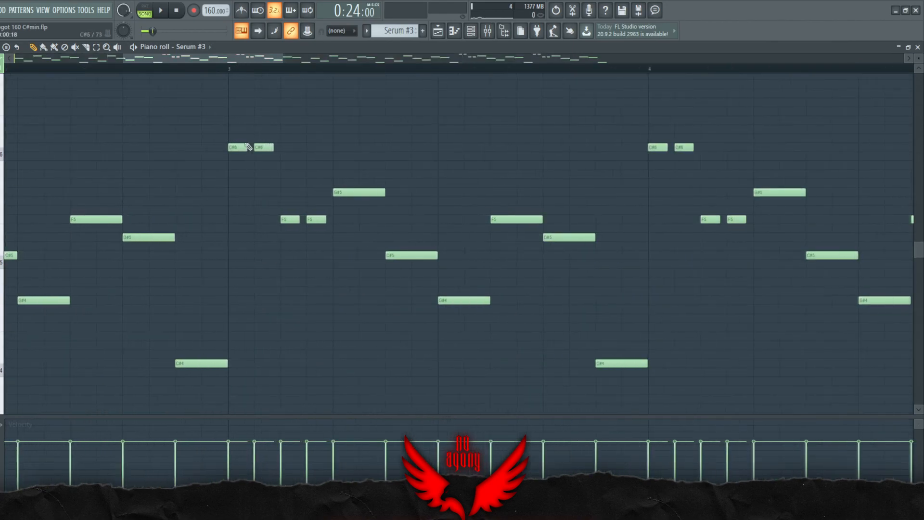
# - Highlight the matching closing notes, from C#5 down to C#4, in bars 2 and 3 of the Serum #3 arpeggio
pyautogui.scroll(-3, 253, 194)
pyautogui.scroll(-2, 250, 197)
pyautogui.scroll(1, 31, 206)
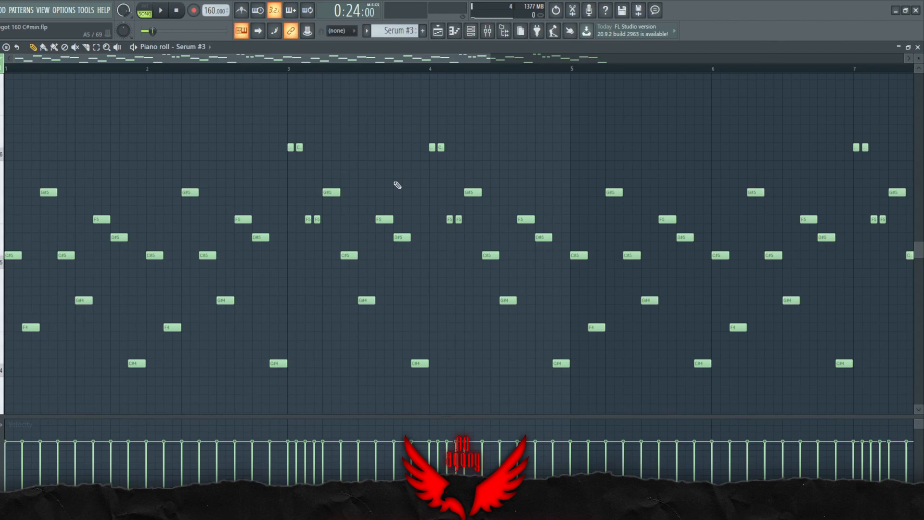
pyautogui.moveTo(286, 377); pyautogui.dragTo(201, 216)
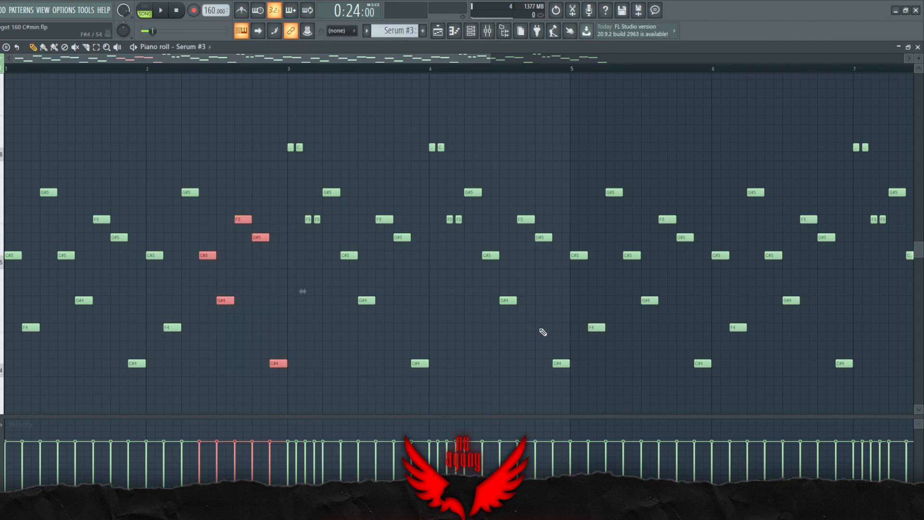
pyautogui.moveTo(423, 376); pyautogui.dragTo(356, 216)
pyautogui.keyDown('ctrl'); pyautogui.click(349, 227); pyautogui.keyUp('ctrl')
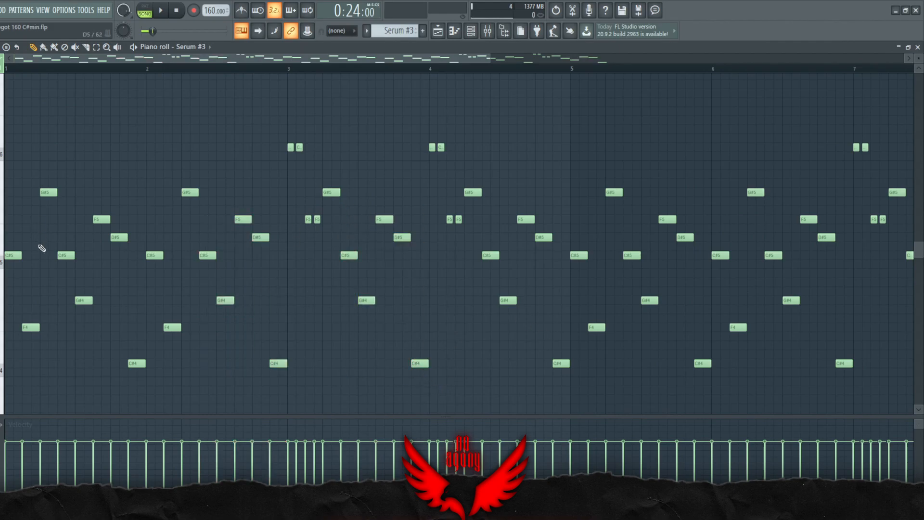
# - Compare bars 3 and 4 of the Serum #3 arpeggio with bars 1 and 2, highlighting bar 3's doubled C#6 and F5 notes
pyautogui.moveTo(569, 394); pyautogui.dragTo(304, 81)
pyautogui.moveTo(287, 405); pyautogui.dragTo(2, 117)
pyautogui.keyDown('ctrl'); pyautogui.click(333, 202); pyautogui.keyUp('ctrl')
pyautogui.moveTo(326, 220); pyautogui.dragTo(289, 146)
pyautogui.keyDown('ctrl'); pyautogui.click(298, 202); pyautogui.keyUp('ctrl')
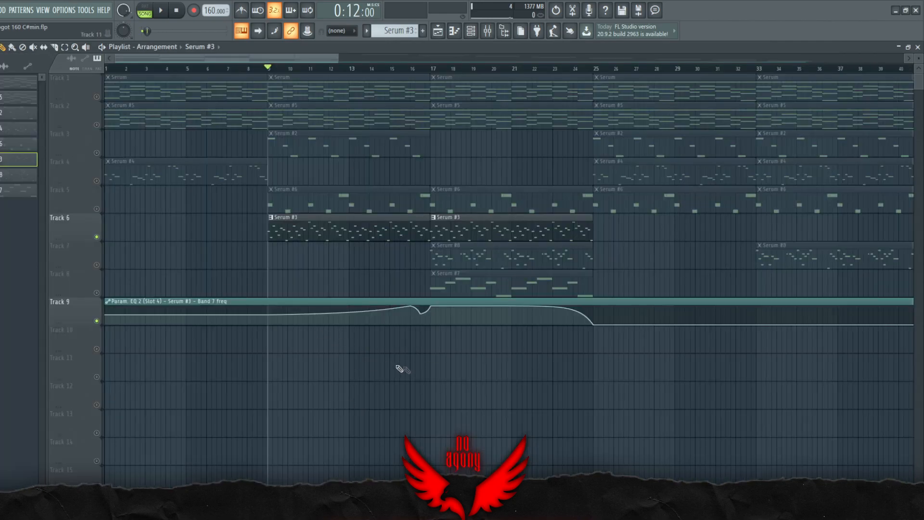
# - Examine the Serum #3 Band 7 frequency automation clip and the Fruity parametric EQ 2 in slot 4 it controls, and play the section
pyautogui.click(318, 304)
pyautogui.click(488, 30)
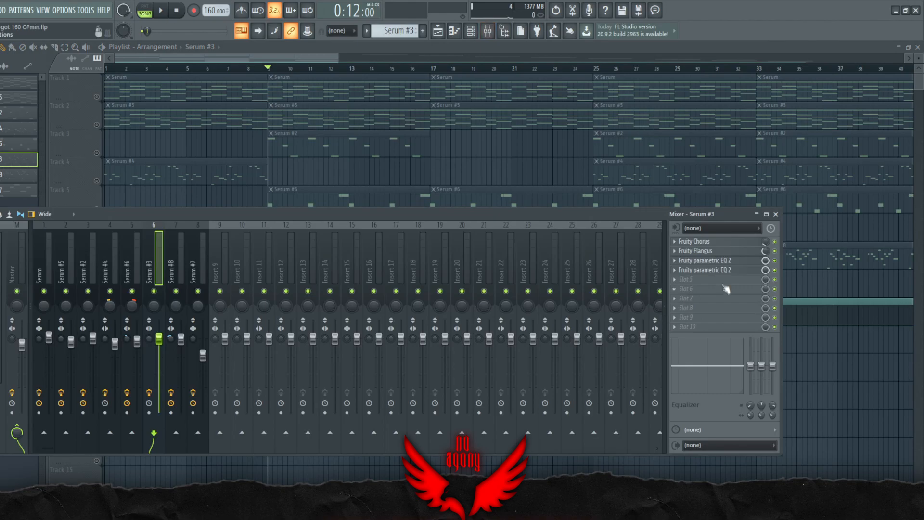
pyautogui.click(705, 270)
pyautogui.click(720, 271)
pyautogui.click(721, 271)
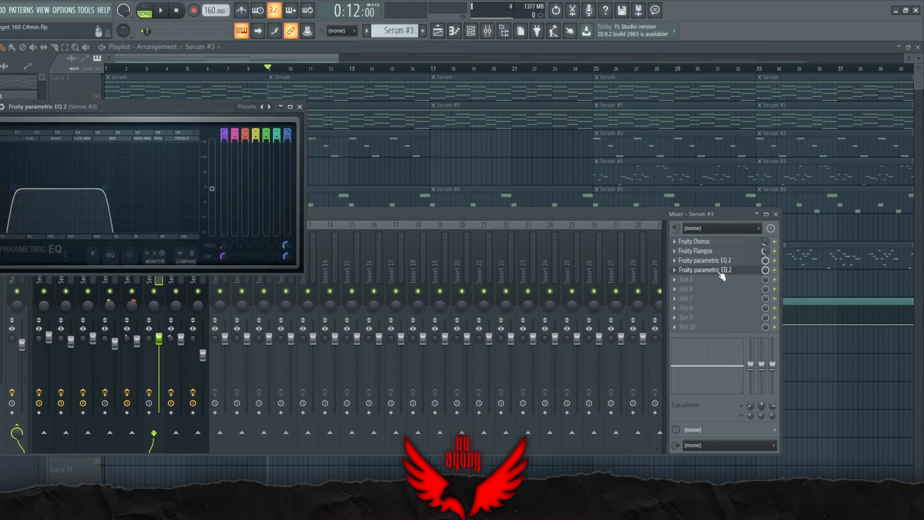
pyautogui.click(720, 273)
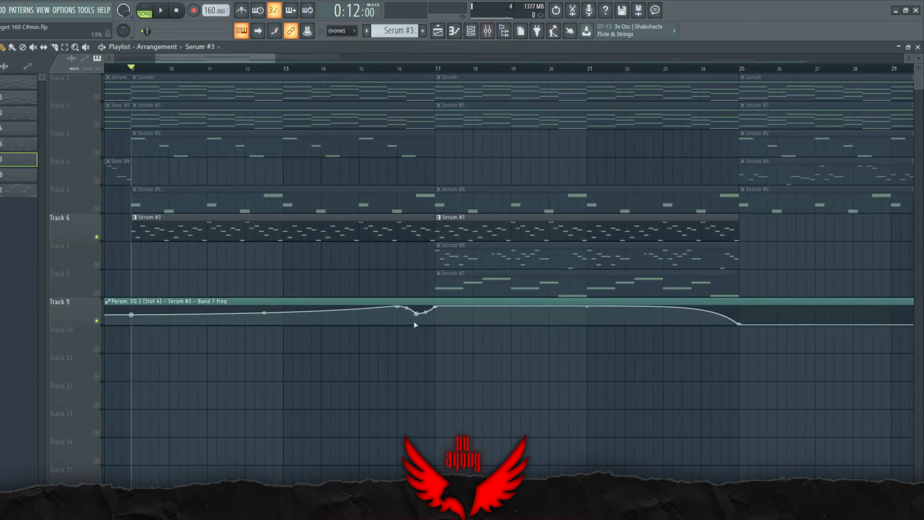
pyautogui.scroll(-2, 496, 266)
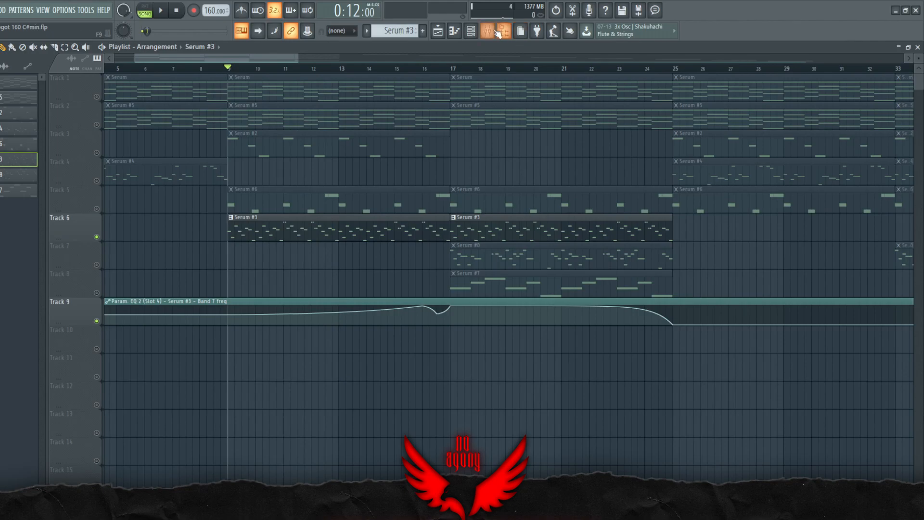
pyautogui.press('space')
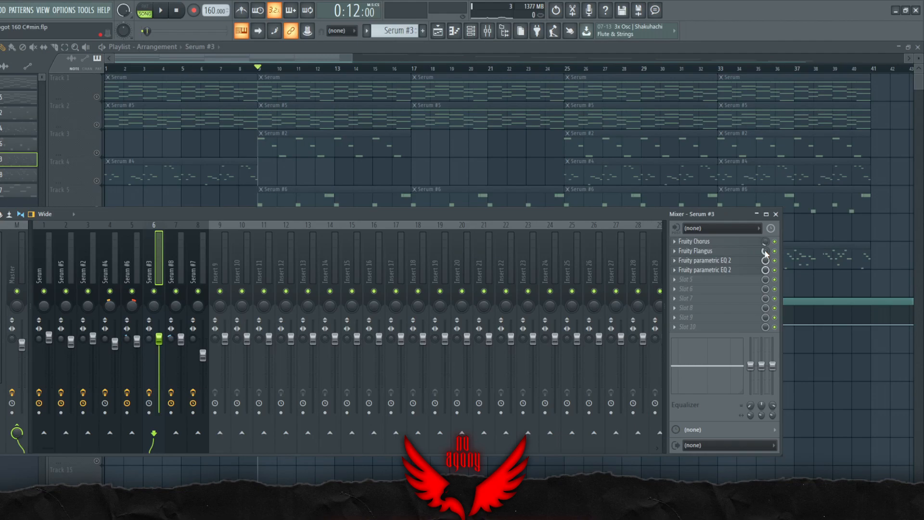
# - Inspect the slot 3 Fruity parametric EQ 2 curve on Serum #3 and listen to the layer with its mixer effects bypassed
pyautogui.click(730, 260)
pyautogui.click(716, 261)
pyautogui.click(730, 262)
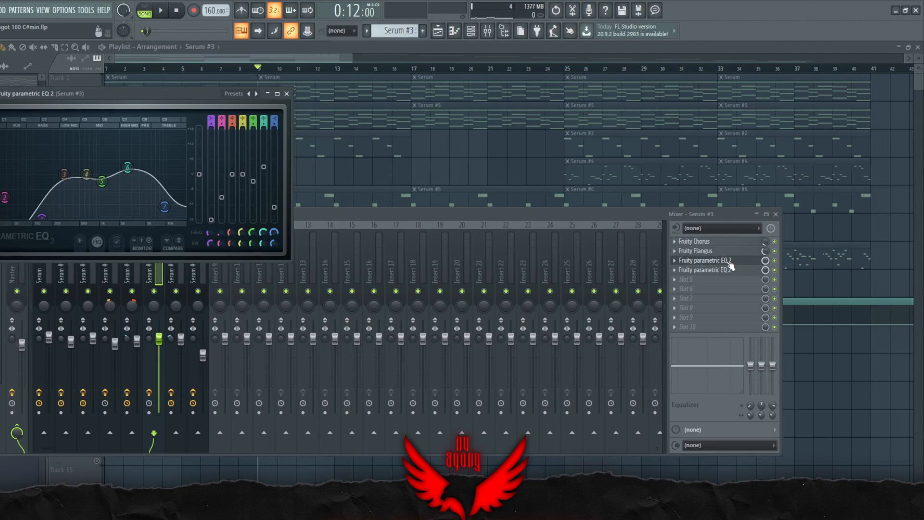
pyautogui.click(286, 93)
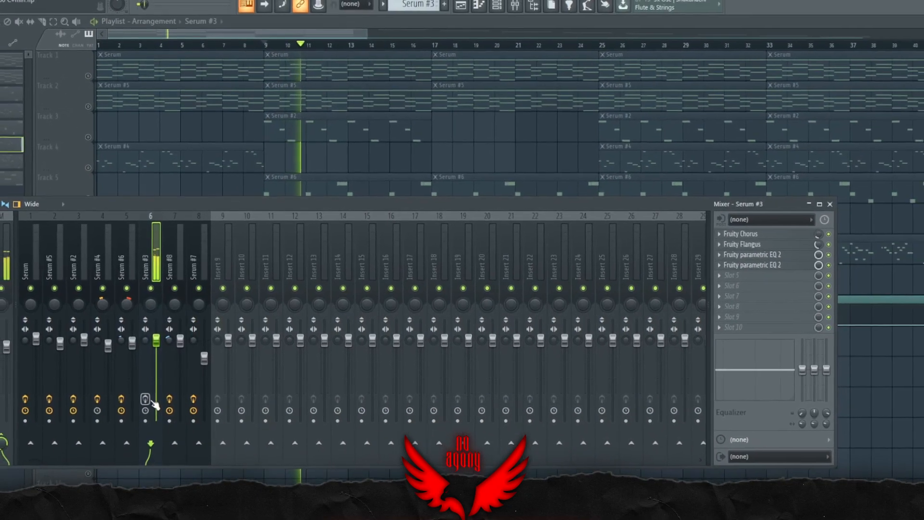
pyautogui.press('space')
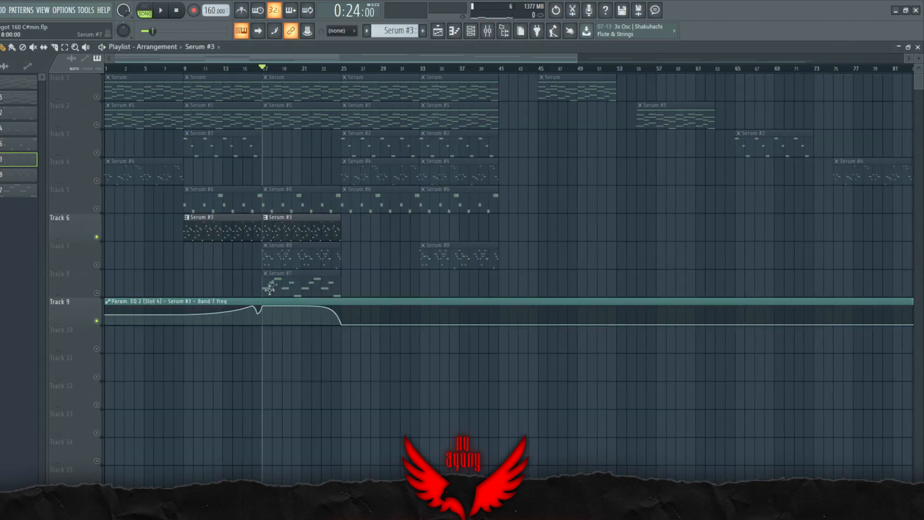
# - Open the Serum #8 pattern in the piano roll and play its melody
pyautogui.click(280, 254)
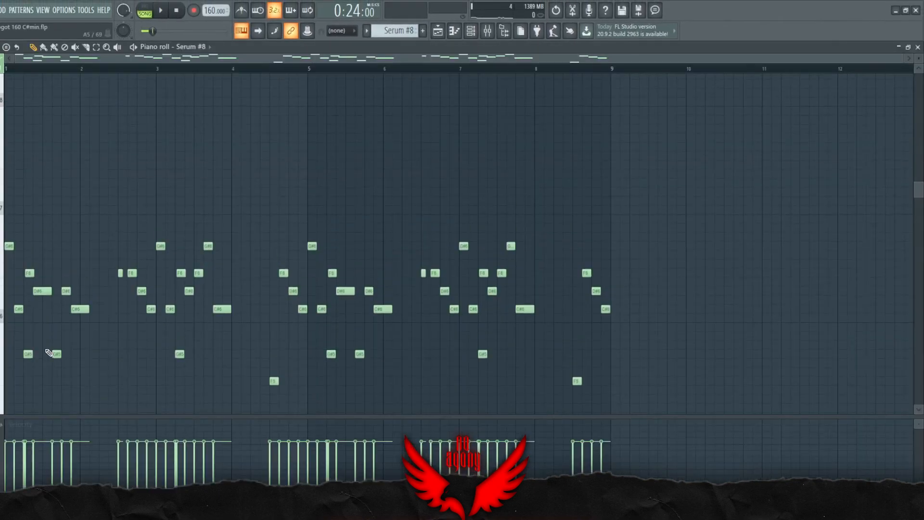
pyautogui.scroll(3, 45, 350)
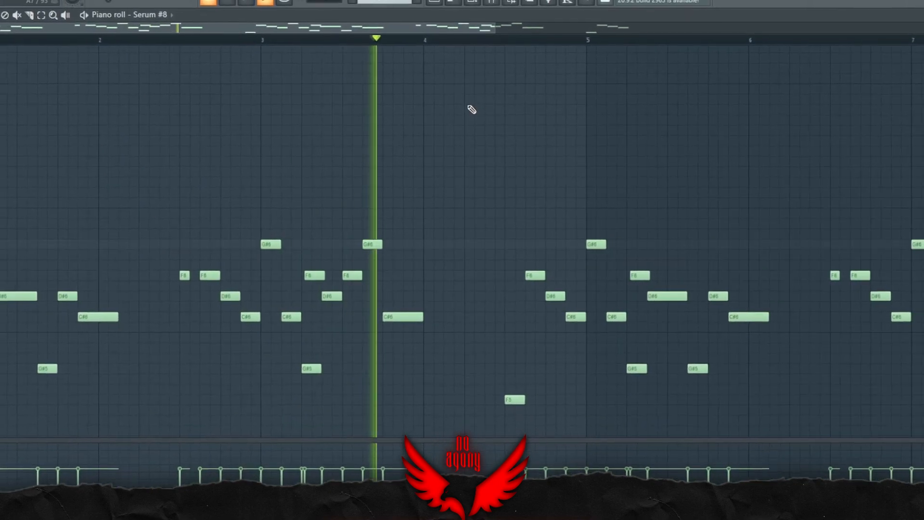
pyautogui.press('space')
pyautogui.moveTo(169, 341)
pyautogui.mouseDown()
pyautogui.moveTo(118, 196)
pyautogui.moveTo(154, 323)
pyautogui.moveTo(169, 328)
pyautogui.mouseUp()
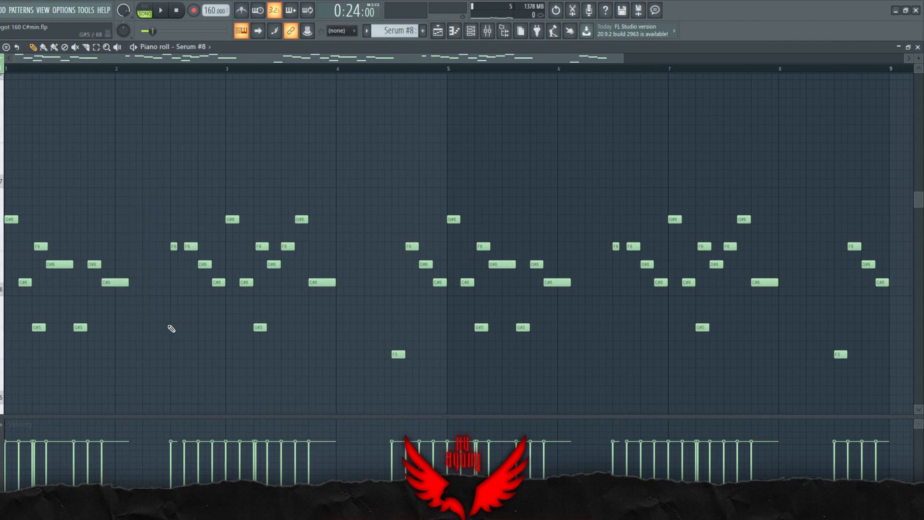
# - Highlight the Serum #8 melody phrase by phrase across bars 1 to 4
pyautogui.moveTo(143, 367); pyautogui.dragTo(6, 177)
pyautogui.keyDown('ctrl'); pyautogui.click(141, 215); pyautogui.keyUp('ctrl')
pyautogui.moveTo(118, 356); pyautogui.dragTo(4, 171)
pyautogui.moveTo(159, 206); pyautogui.dragTo(221, 338)
pyautogui.moveTo(213, 180); pyautogui.dragTo(343, 356)
pyautogui.moveTo(381, 206); pyautogui.dragTo(447, 409)
pyautogui.click(305, 316)
pyautogui.scroll(-1, 304, 316)
pyautogui.moveTo(176, 351); pyautogui.dragTo(137, 242)
pyautogui.moveTo(141, 321); pyautogui.dragTo(126, 214)
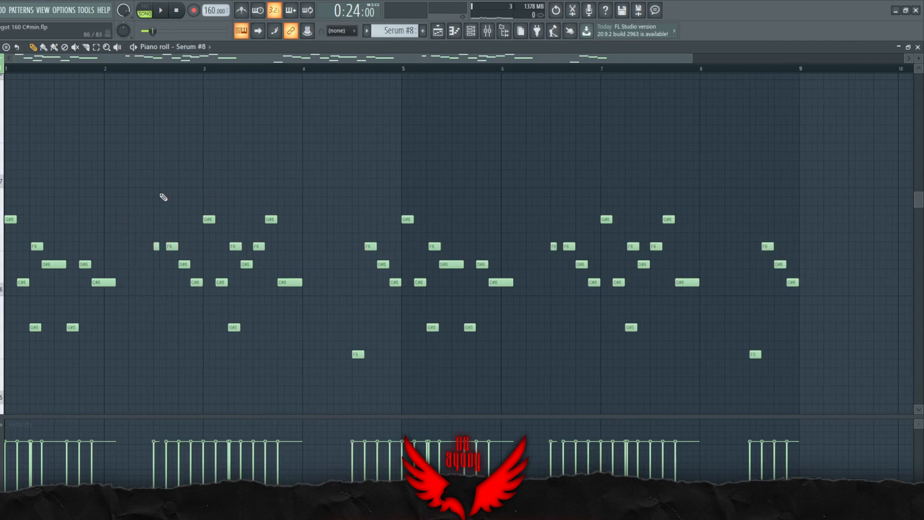
# - Examine the opening G#6 and C#6 notes and the offset F6 note in bar 1 of Serum #8, and play them
pyautogui.scroll(1, 41, 250)
pyautogui.scroll(2, 20, 284)
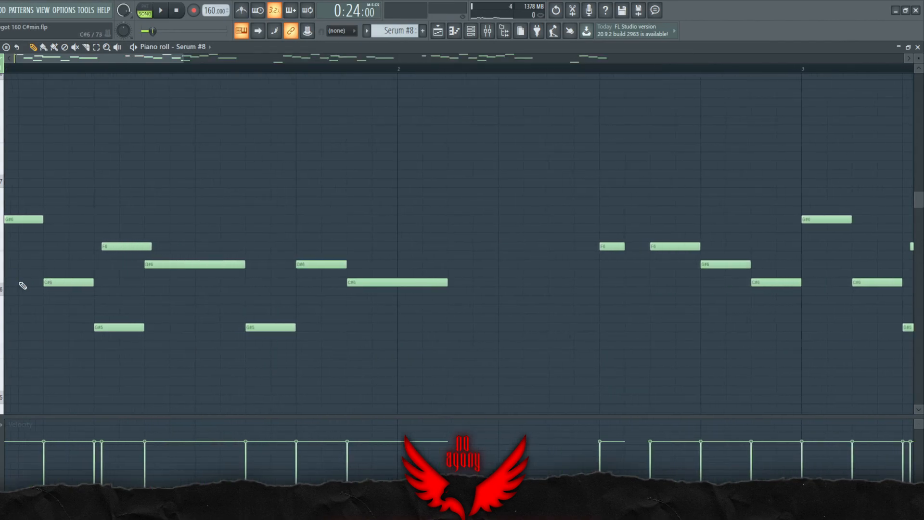
pyautogui.scroll(-1, 29, 289)
pyautogui.moveTo(54, 313); pyautogui.dragTo(5, 190)
pyautogui.click(41, 246)
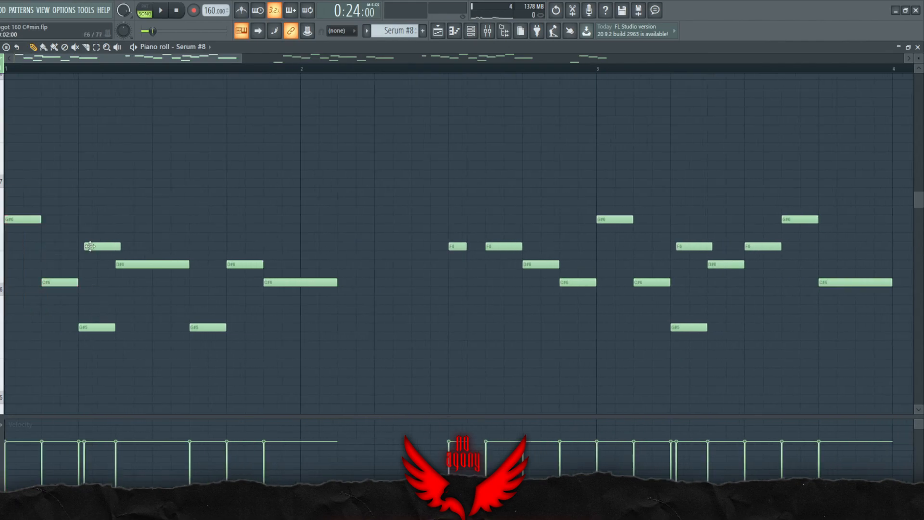
pyautogui.click(81, 72)
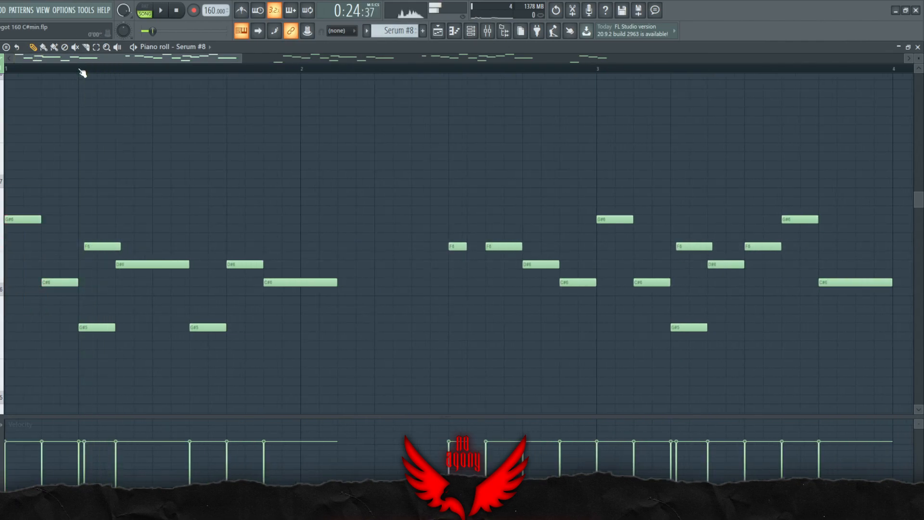
pyautogui.scroll(1, 125, 298)
pyautogui.scroll(-2, 169, 283)
pyautogui.scroll(-2, 148, 299)
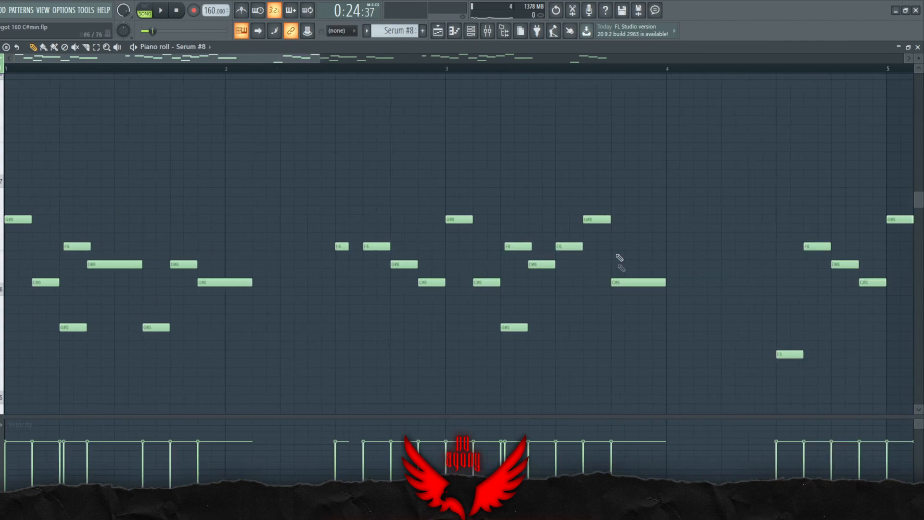
# - Try raising the second G#5 in bar 1 of Serum #8 by an octave and adding an F6 note just before it
pyautogui.click(154, 327)
pyautogui.hotkey('ctrl', 'Up')
pyautogui.hotkey('ctrl', 'z')
pyautogui.click(127, 246)
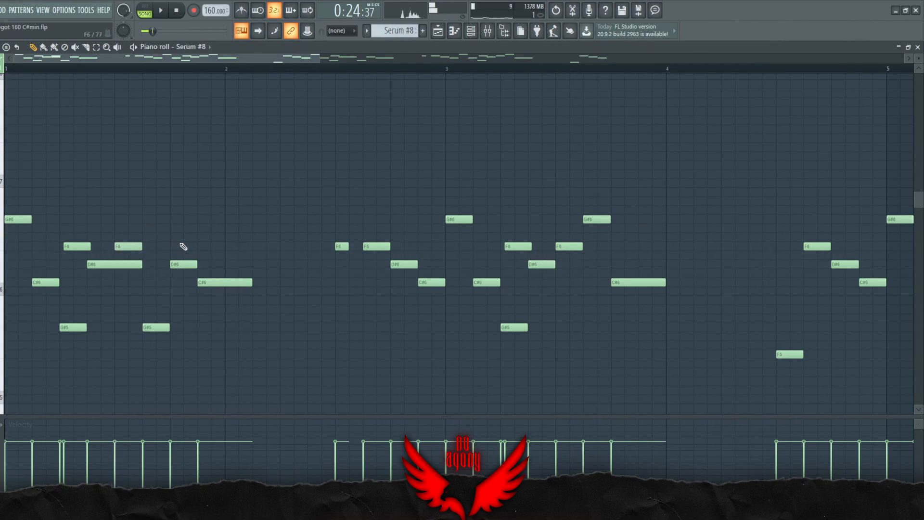
pyautogui.click(166, 328)
pyautogui.hotkey('ctrl', 'Up')
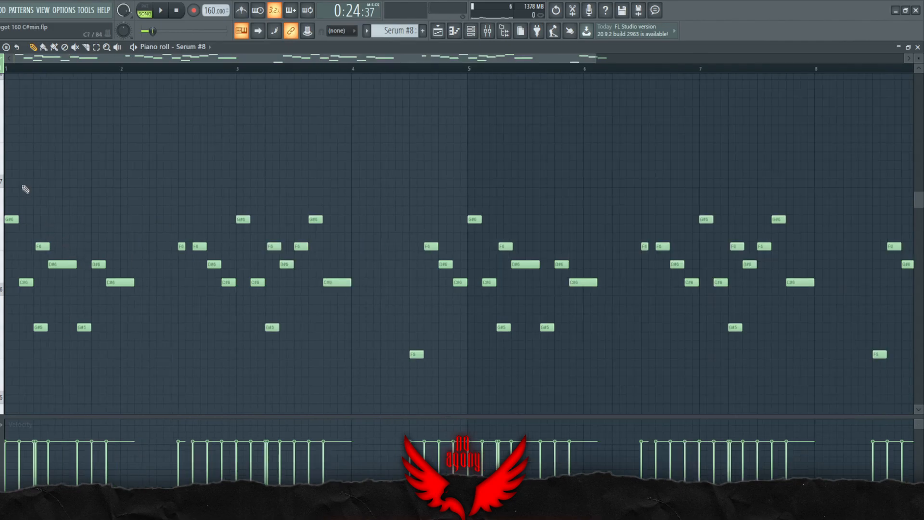
# - Highlight the complete bar 1 phrase of the Serum #8 melody once more and clear the selection
pyautogui.moveTo(13, 177); pyautogui.dragTo(134, 369)
pyautogui.keyDown('ctrl'); pyautogui.click(146, 362); pyautogui.keyUp('ctrl')
pyautogui.scroll(-2, 191, 340)
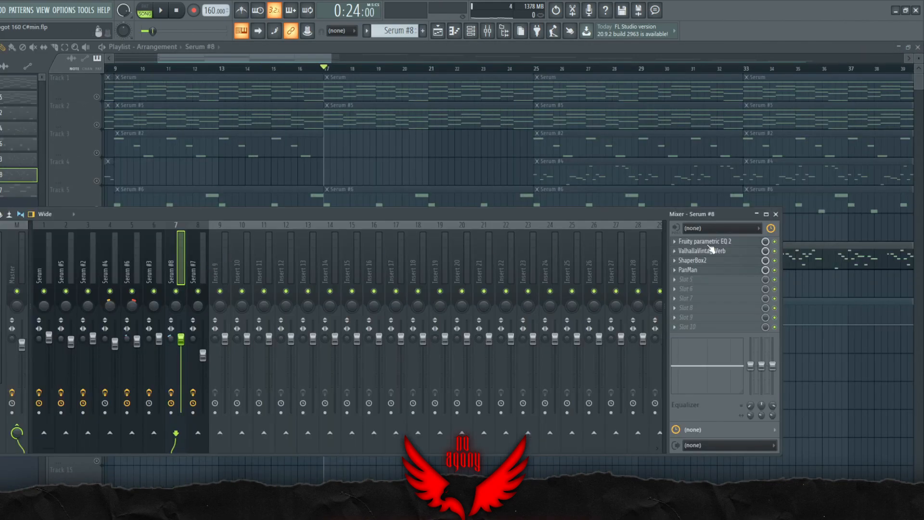
# - Inspect the Serum #8 mixer effects: Fruity parametric EQ 2, ValhallaVintageVerb, ShaperBox2 and PanMan
pyautogui.click(725, 242)
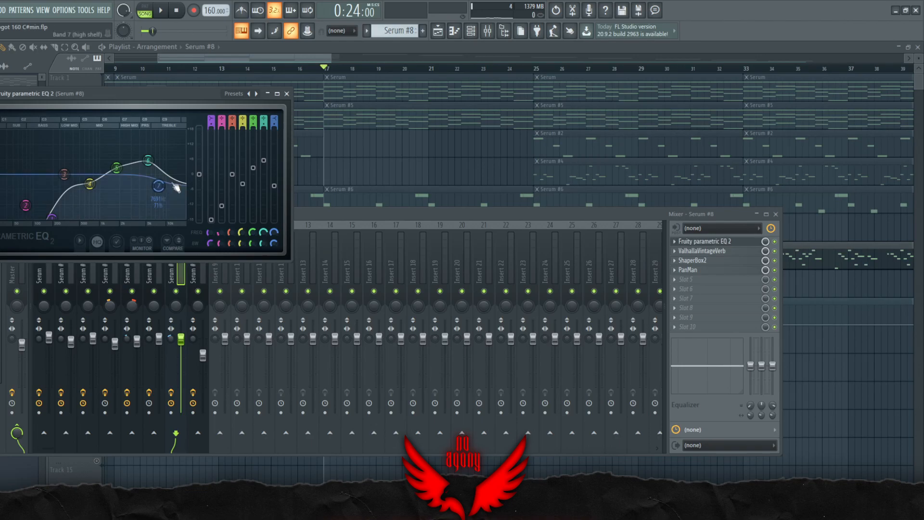
pyautogui.click(704, 251)
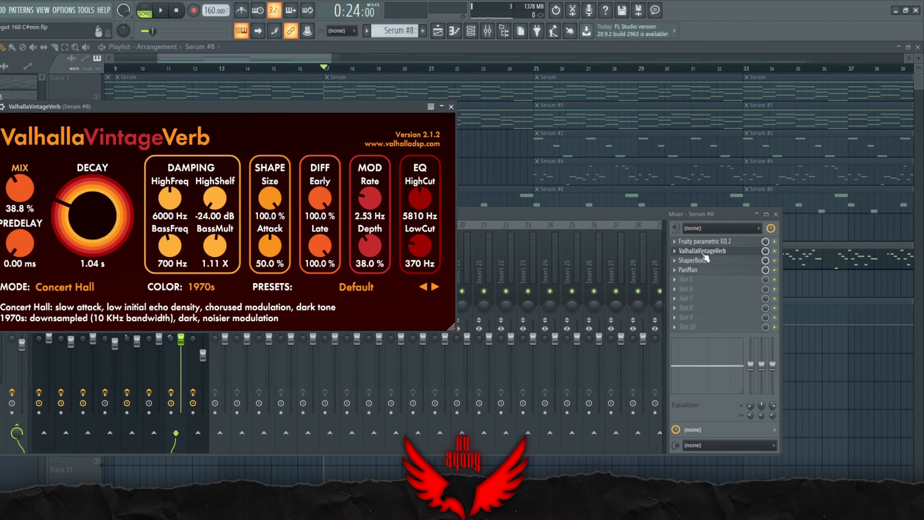
pyautogui.click(717, 261)
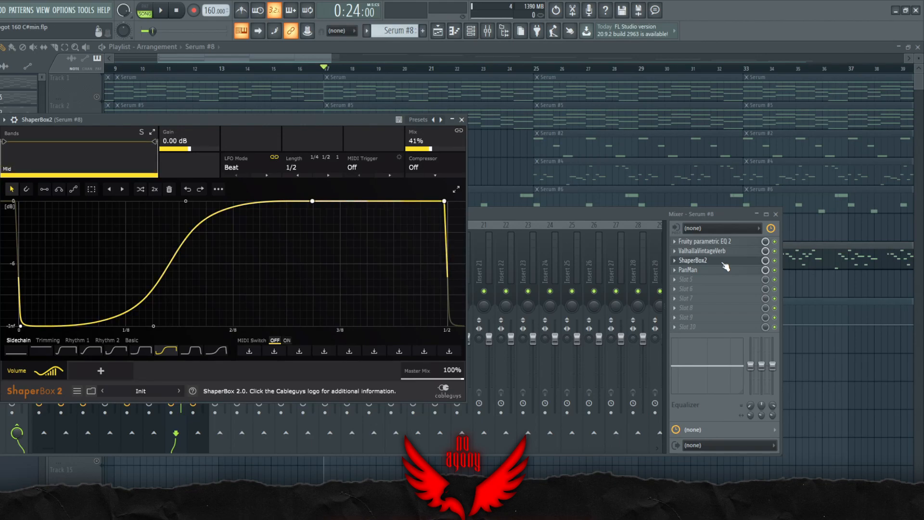
pyautogui.click(695, 270)
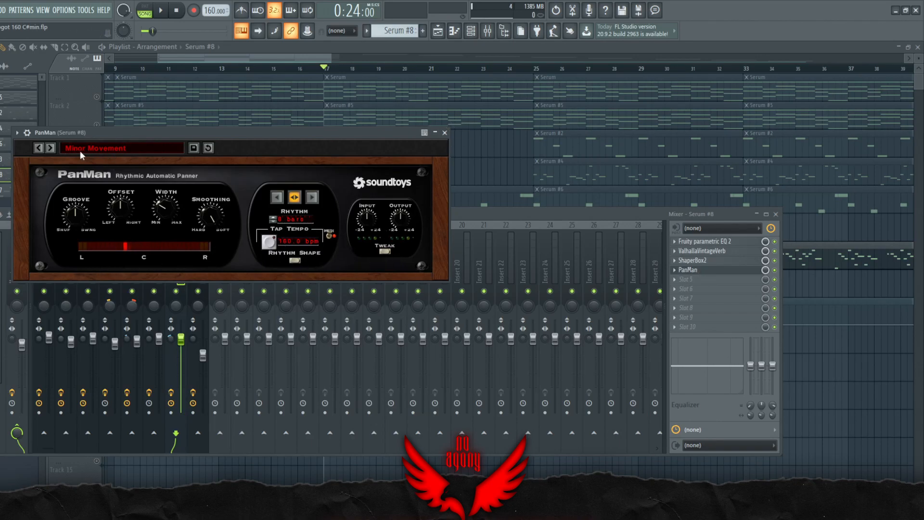
# - Check where the Minor Movement preset sits among PanMan's basic panning presets, review its rhythm setting and close the plugin
pyautogui.click(102, 150)
pyautogui.moveTo(104, 154)
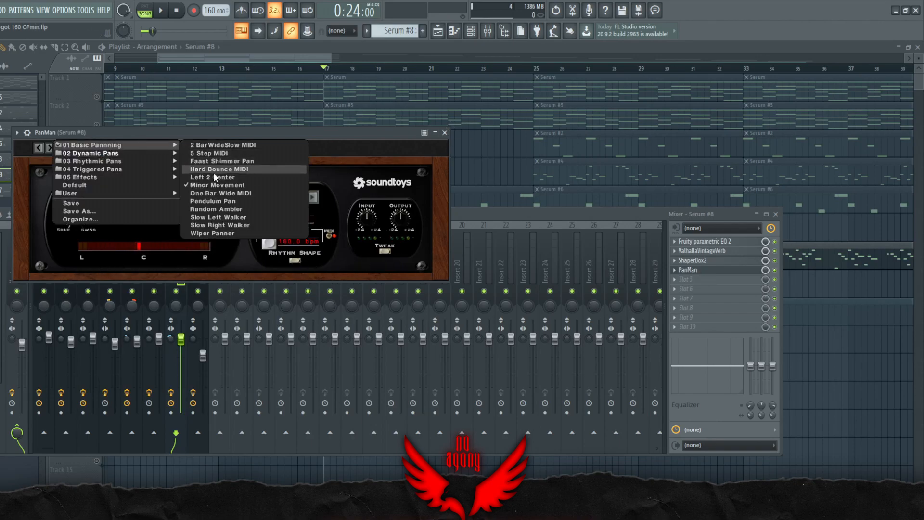
pyautogui.click(349, 151)
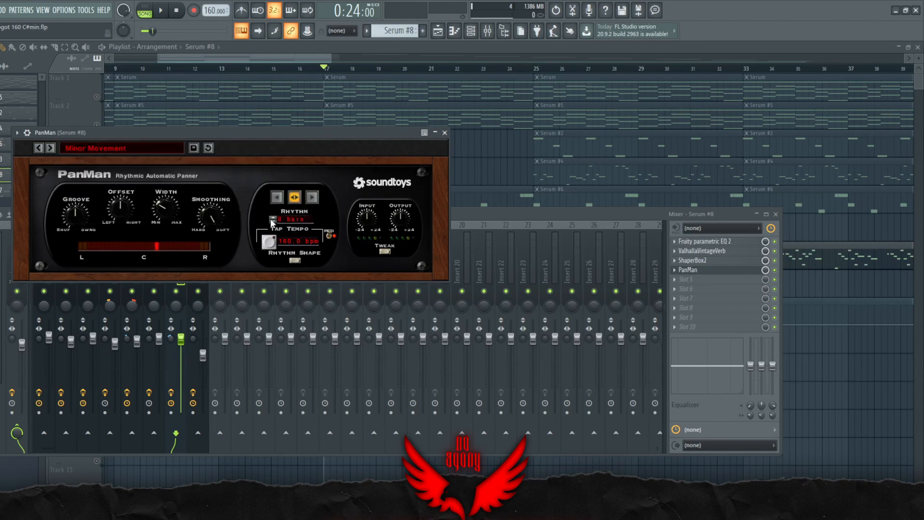
pyautogui.click(445, 133)
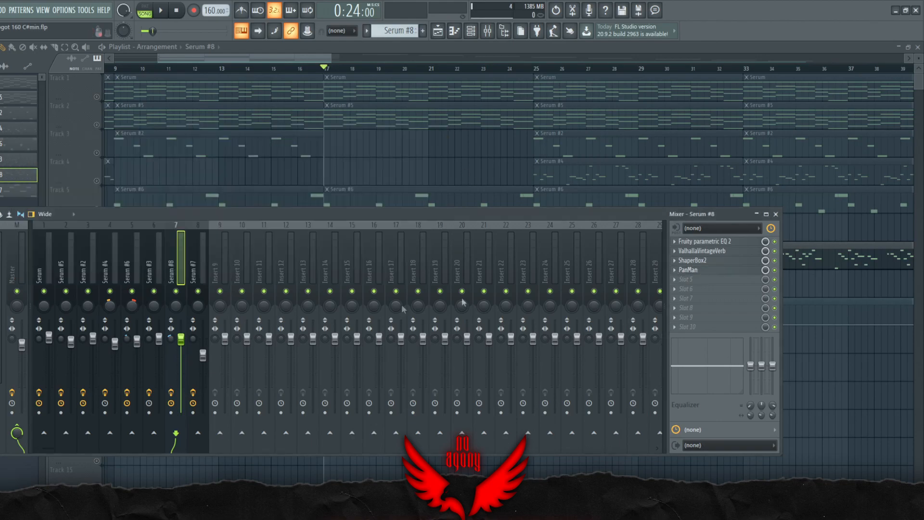
# - Compare Serum #8 played with its mixer effects bypassed and enabled, and briefly revisit its Fruity parametric EQ 2
pyautogui.click(173, 395)
pyautogui.press('space')
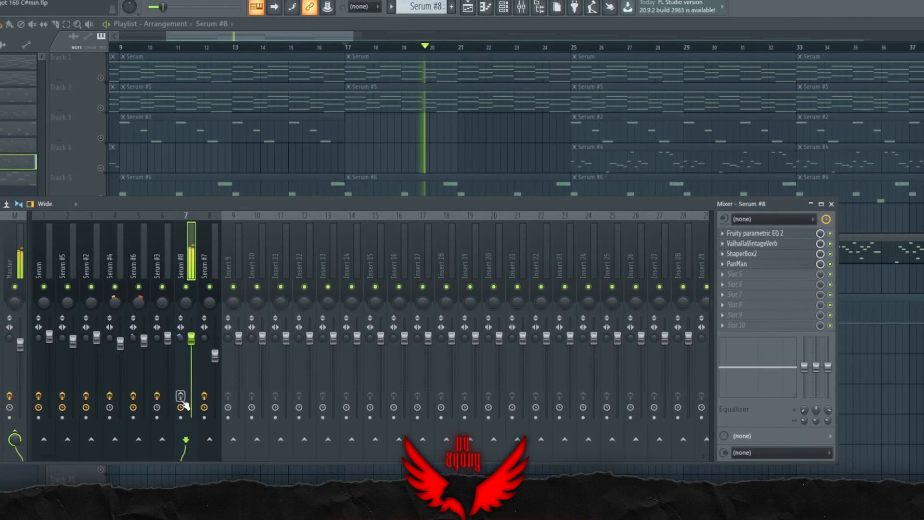
pyautogui.press('space')
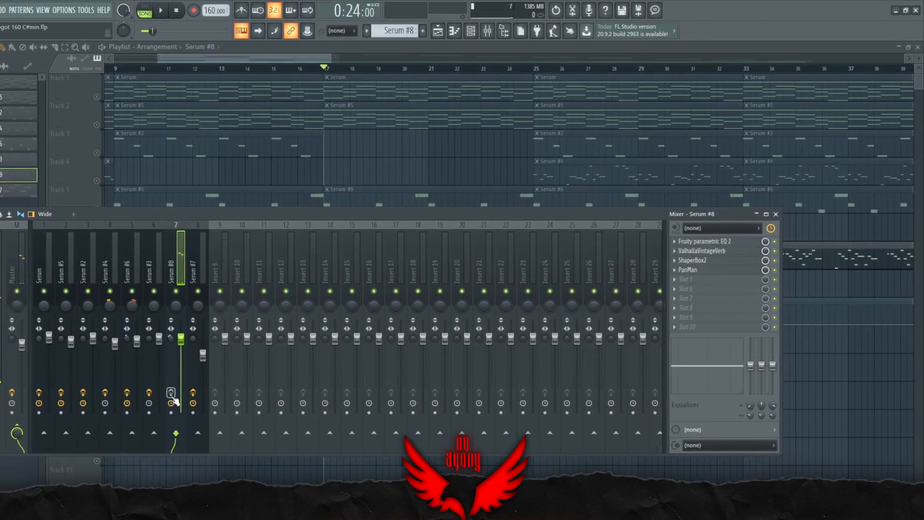
pyautogui.press('space')
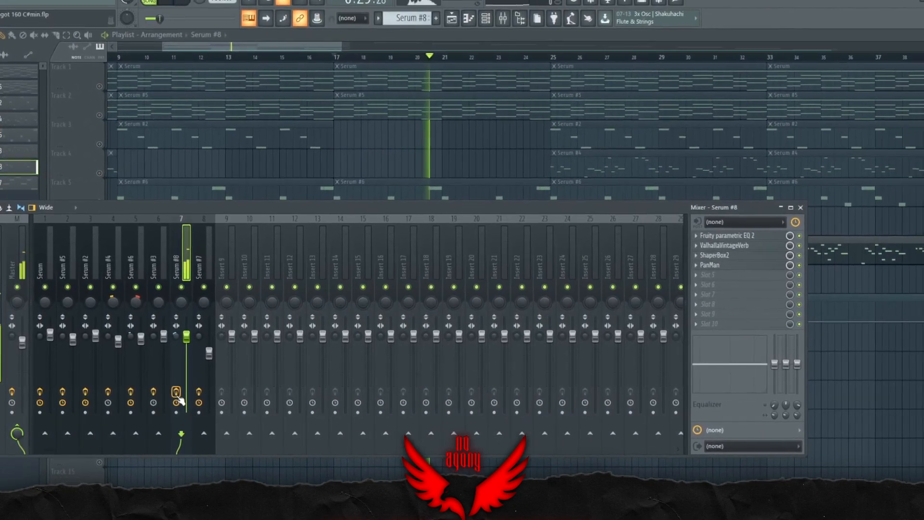
pyautogui.press('space')
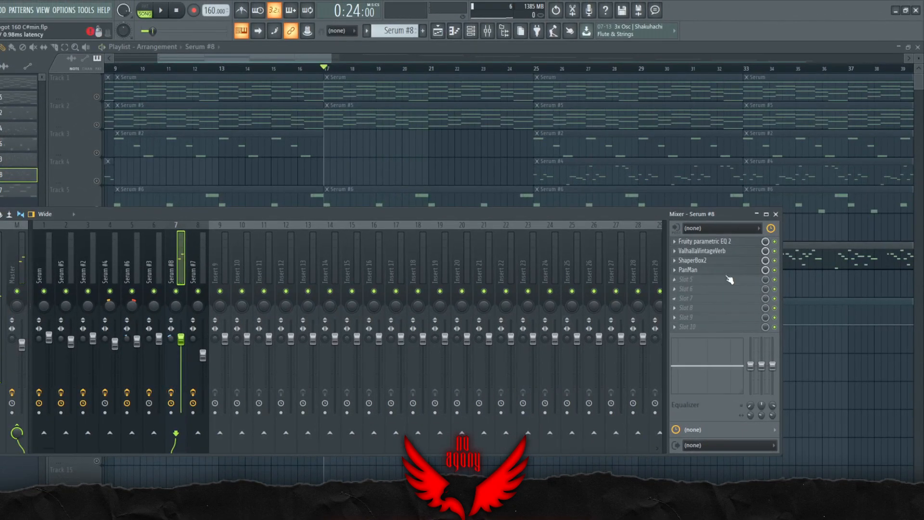
pyautogui.click(723, 244)
pyautogui.click(734, 246)
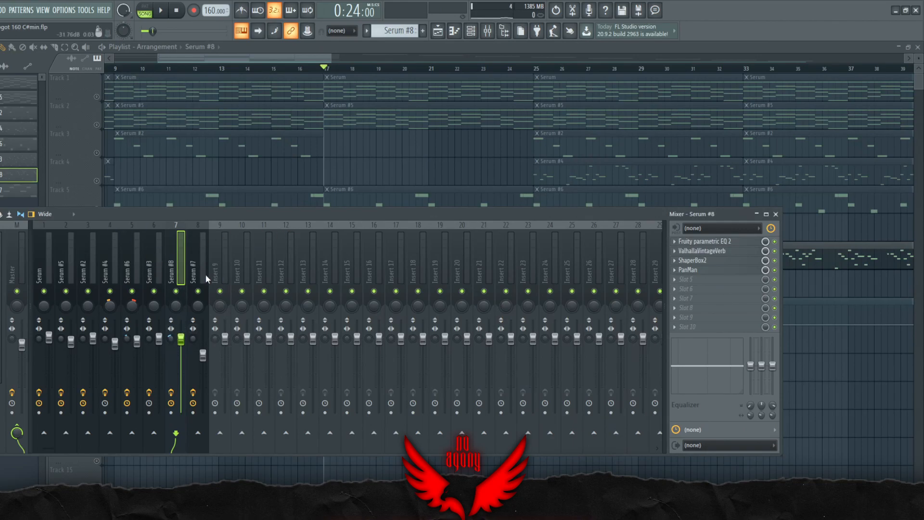
# - Select the Serum #7 mixer track, return to the arrangement and solo playlist Track 8
pyautogui.click(203, 271)
pyautogui.press('F9')
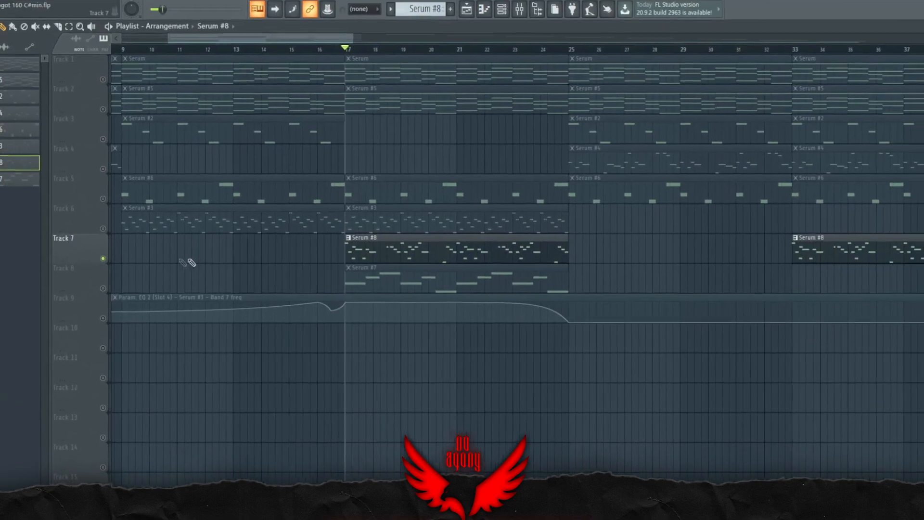
pyautogui.rightClick(102, 288)
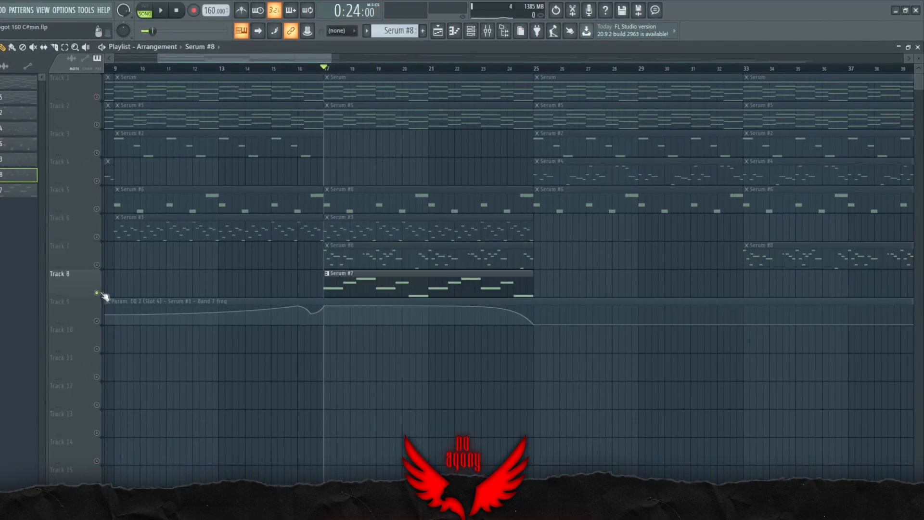
# - Open the Serum #7 pattern from Track 8 in the piano roll and play its melody
pyautogui.scroll(5, 385, 345)
pyautogui.scroll(-2, 385, 345)
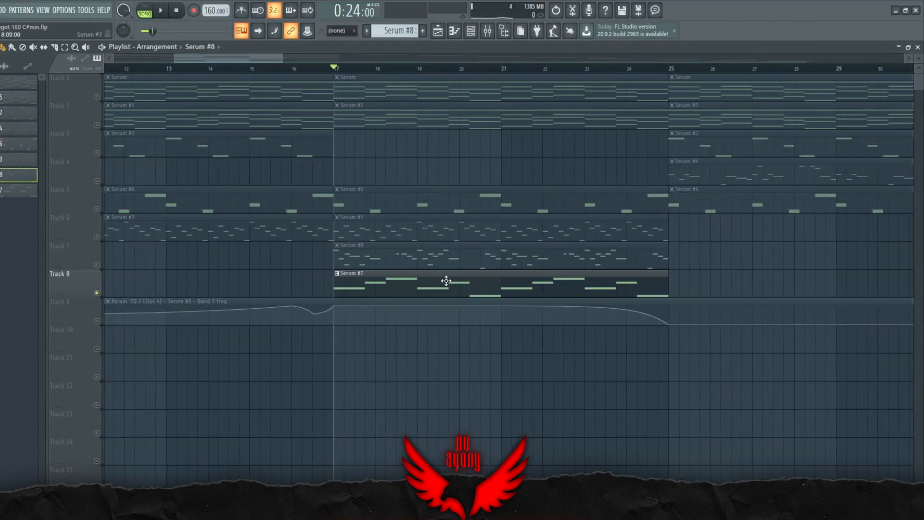
pyautogui.doubleClick(459, 277)
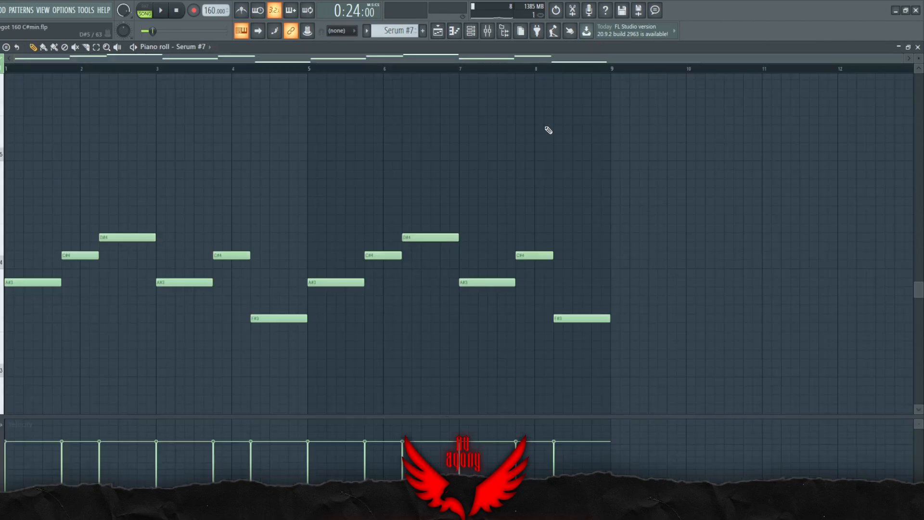
pyautogui.press('space')
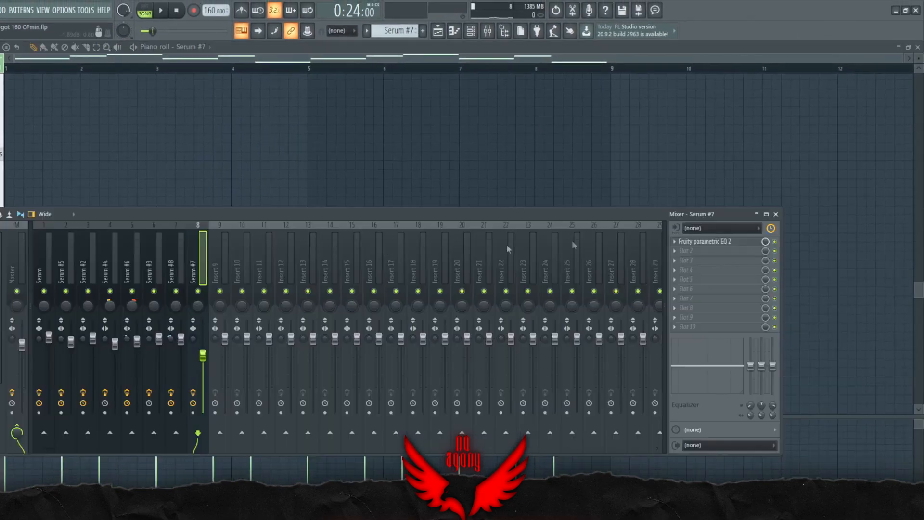
# - Inspect the Fruity parametric EQ 2 curve on the Serum #7 mixer track and close the plugin
pyautogui.click(739, 243)
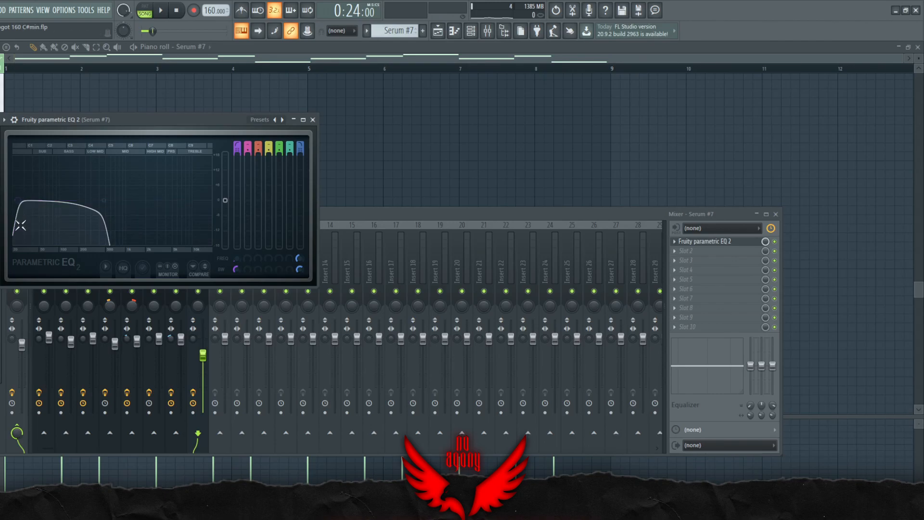
pyautogui.press('Escape')
pyautogui.click(313, 120)
pyautogui.click(735, 244)
pyautogui.click(313, 119)
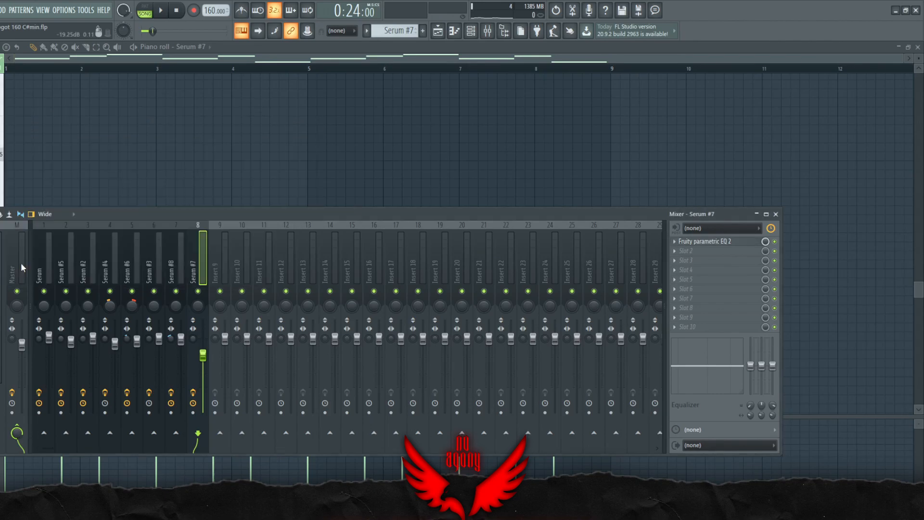
# - Open Fruity parametric EQ 2 on the Master track and close the piano roll to return to the arrangement
pyautogui.click(19, 261)
pyautogui.click(717, 242)
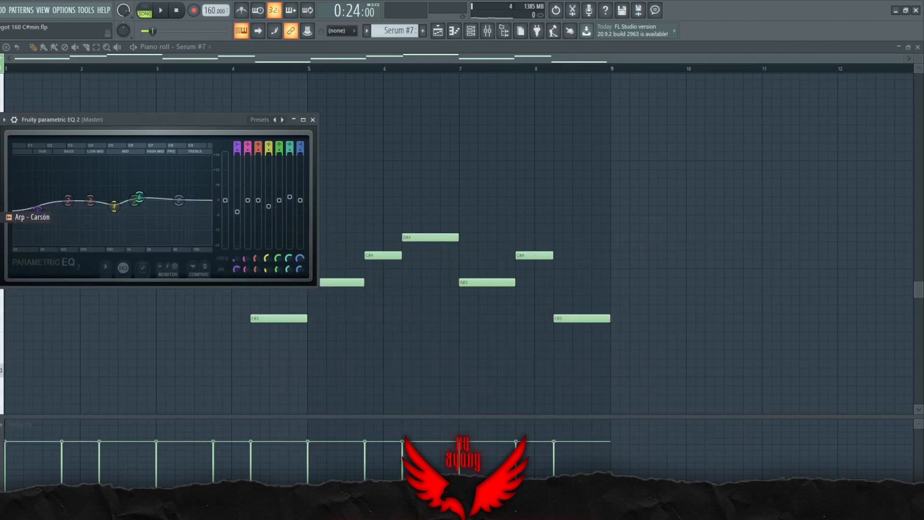
pyautogui.click(917, 47)
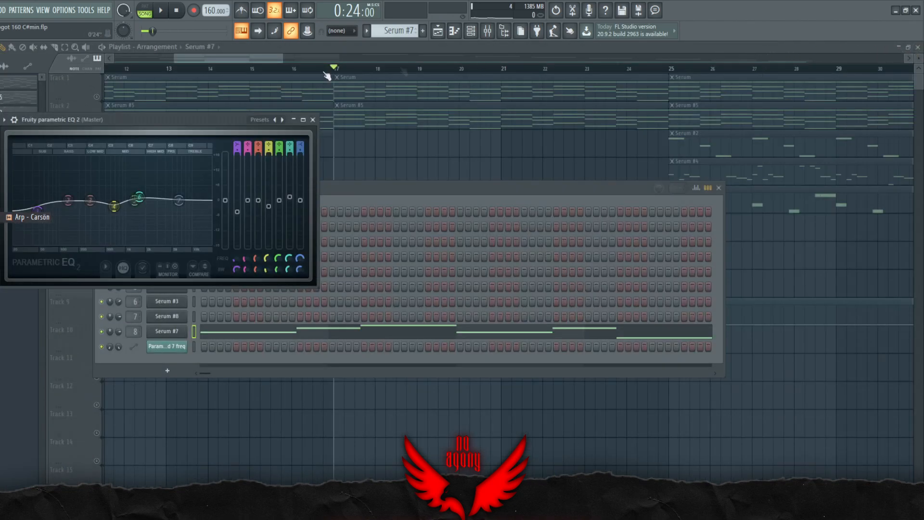
# - Review the mixer levels and the Master's Fruity parametric EQ 2 bands with the full arrangement, and close the equalizer
pyautogui.click(489, 32)
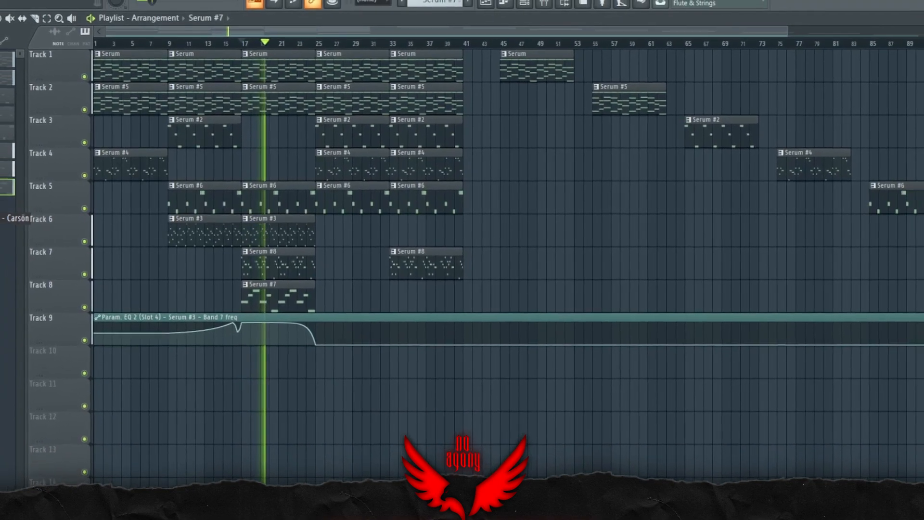
pyautogui.click(544, 3)
pyautogui.click(790, 242)
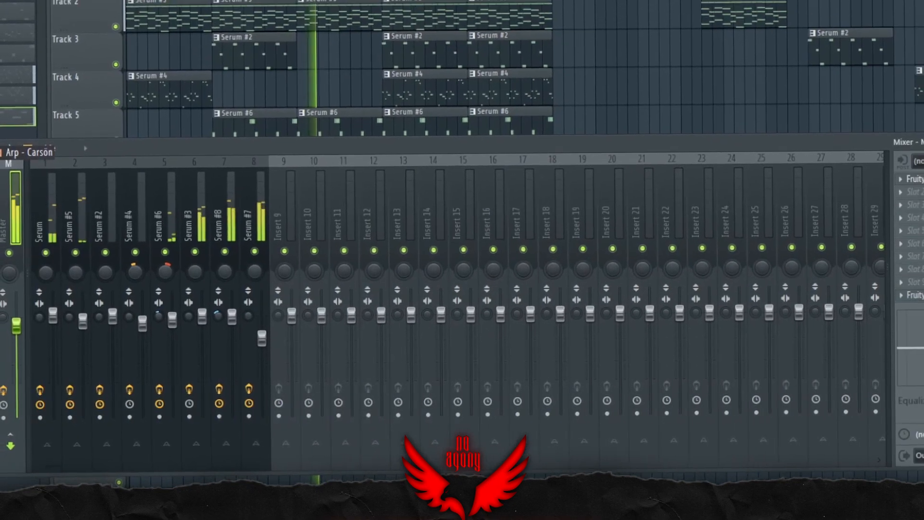
pyautogui.click(809, 223)
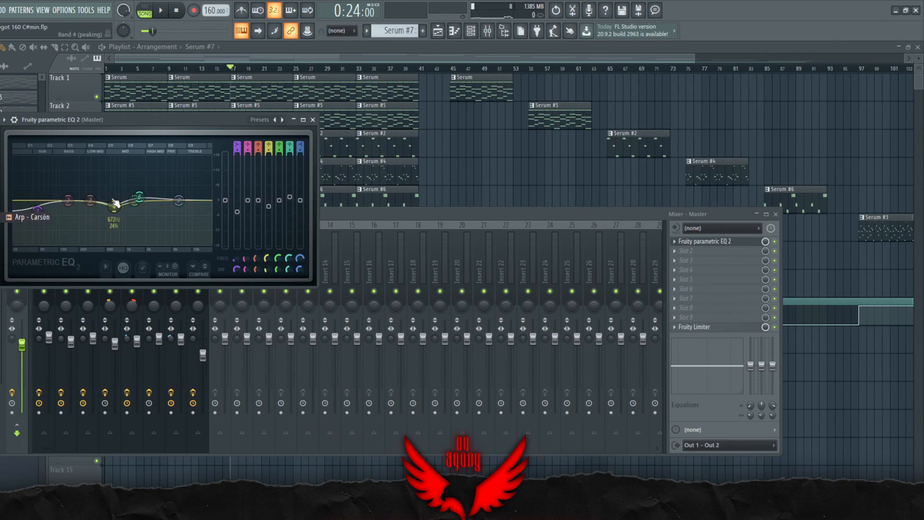
pyautogui.click(314, 119)
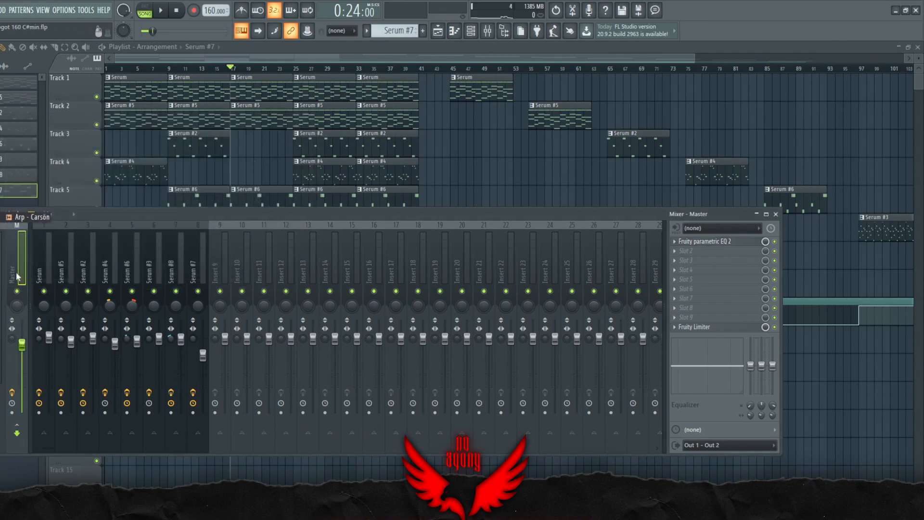